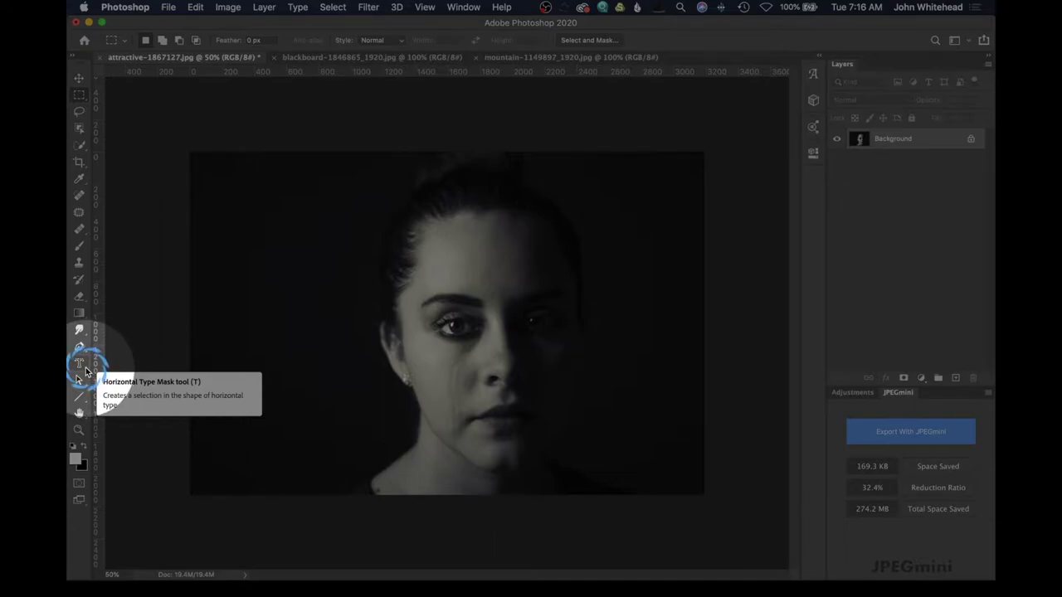
Step: Activate the Horizontal Type Mask tool
{"action": "left_click", "coordinate": [85, 370]}
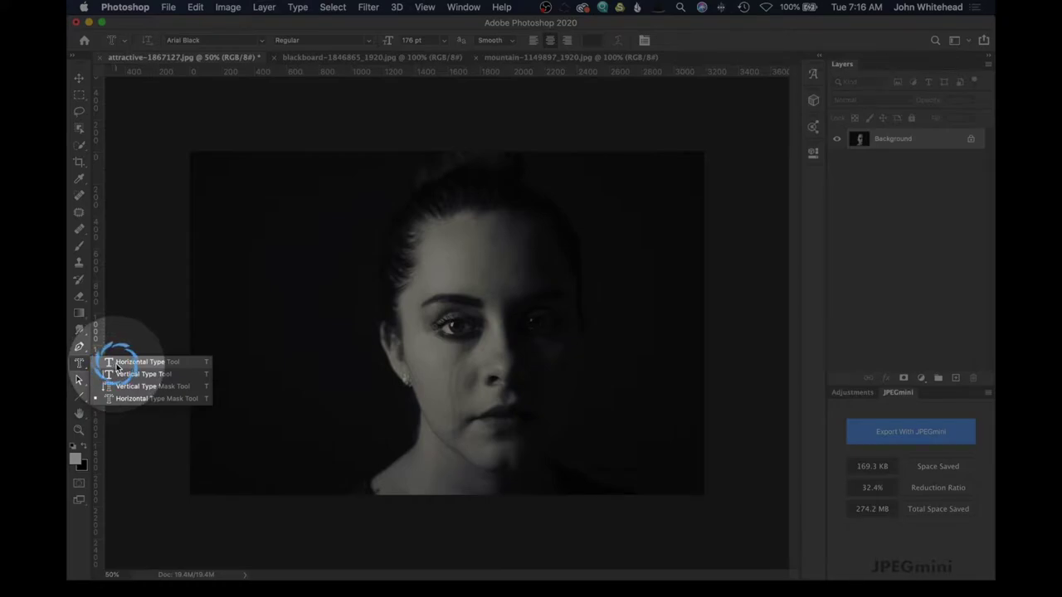
{"action": "left_click", "coordinate": [114, 364]}
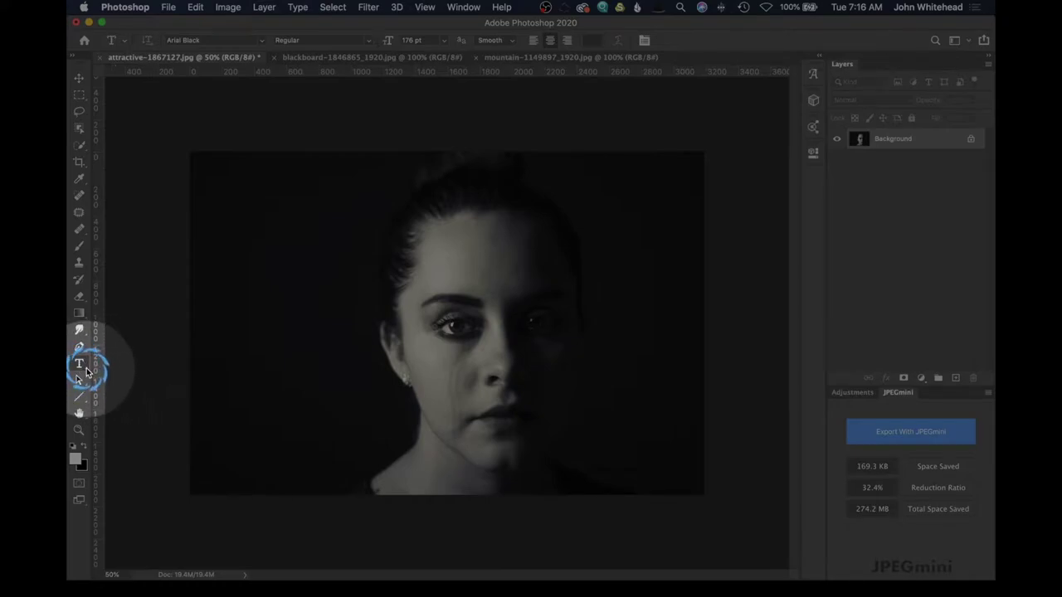
{"action": "left_click", "coordinate": [80, 365]}
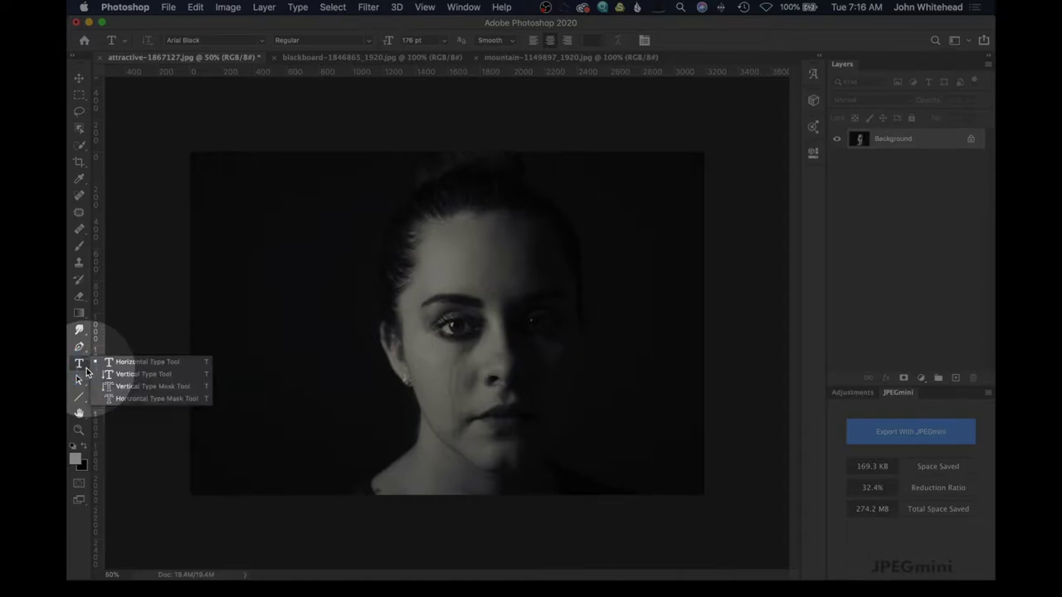
{"action": "left_click", "coordinate": [126, 402]}
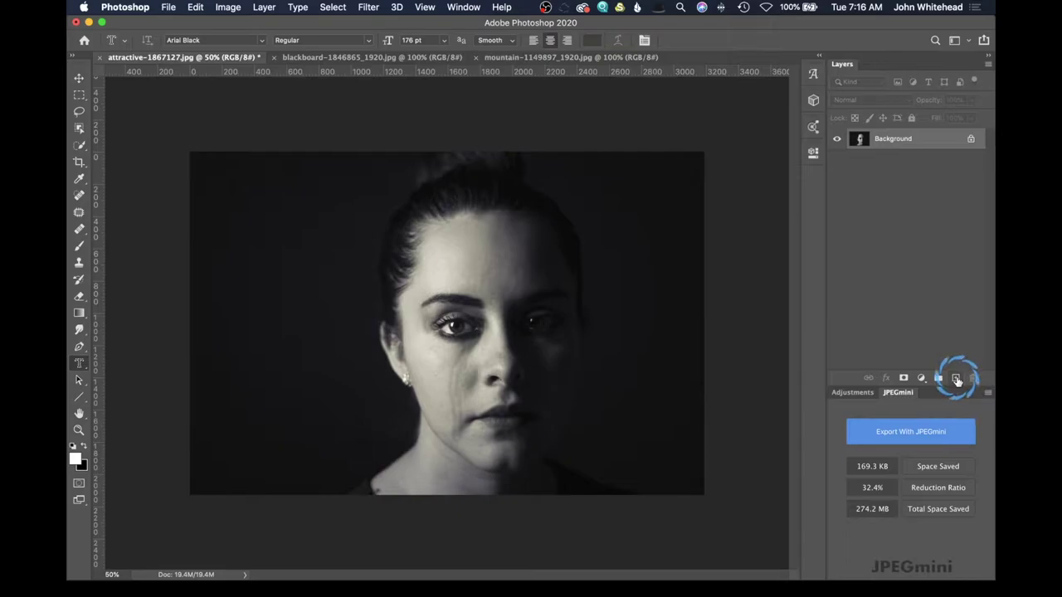
Step: Add a new layer above the portrait and marquee-select a full-width band across roughly the upper third of the image
{"action": "left_click", "coordinate": [957, 380]}
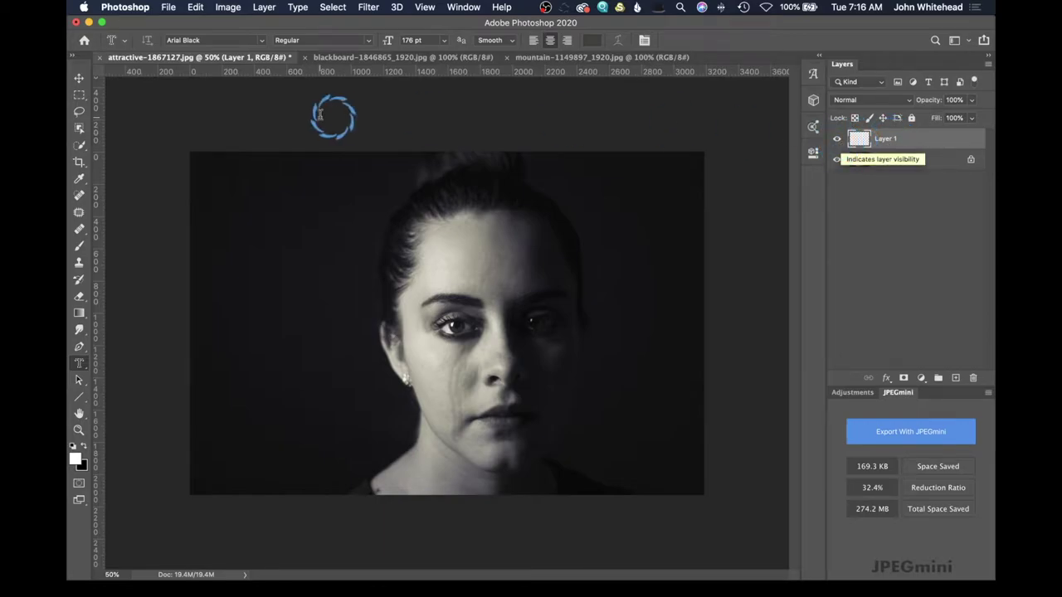
{"action": "left_click", "coordinate": [79, 96]}
{"action": "left_click_drag", "start_coordinate": [168, 142], "coordinate": [765, 252]}
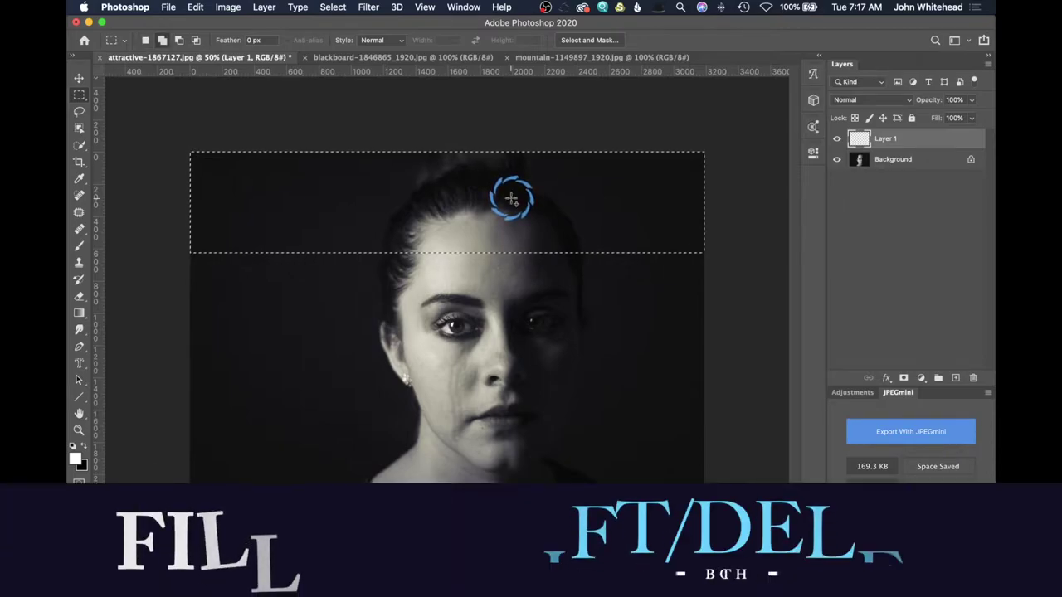
Step: Fill the selected band with white in Normal mode at 100% opacity, and deselect it
{"action": "key", "text": "shift+BackSpace"}
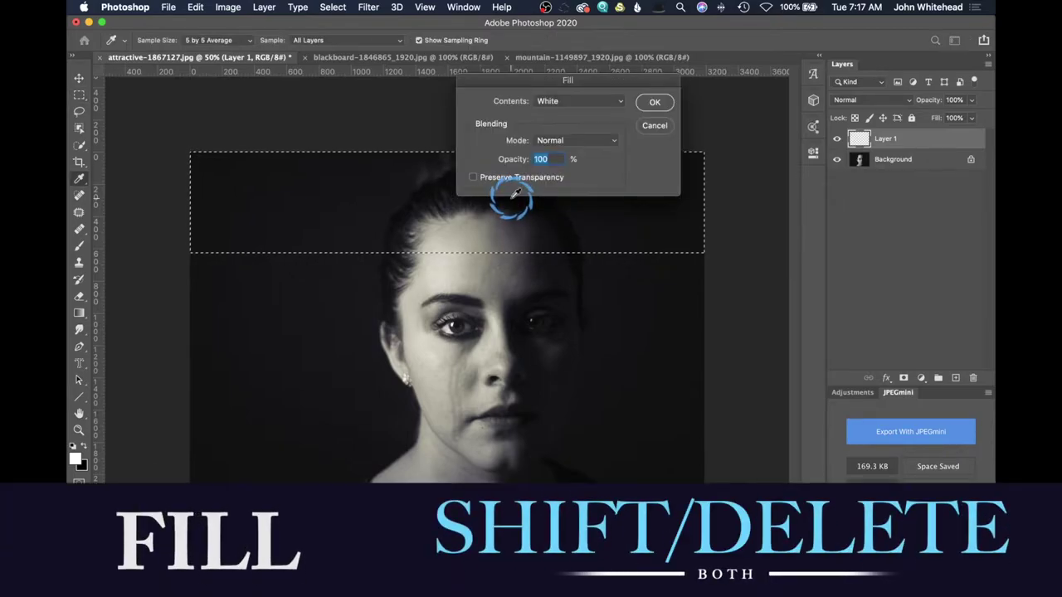
{"action": "left_click", "coordinate": [195, 7]}
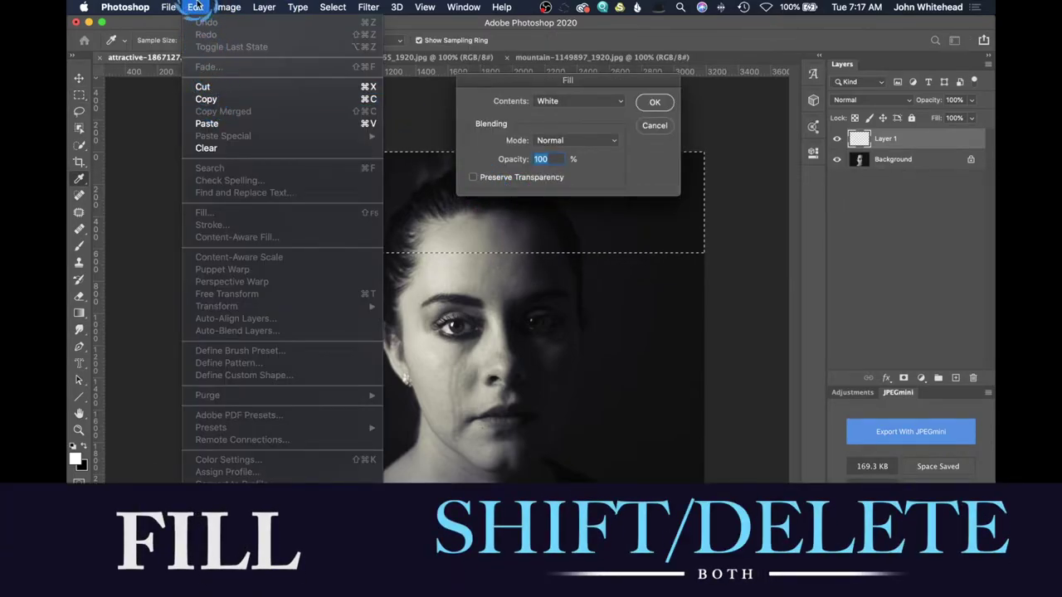
{"action": "left_click", "coordinate": [640, 99]}
{"action": "left_click", "coordinate": [578, 101]}
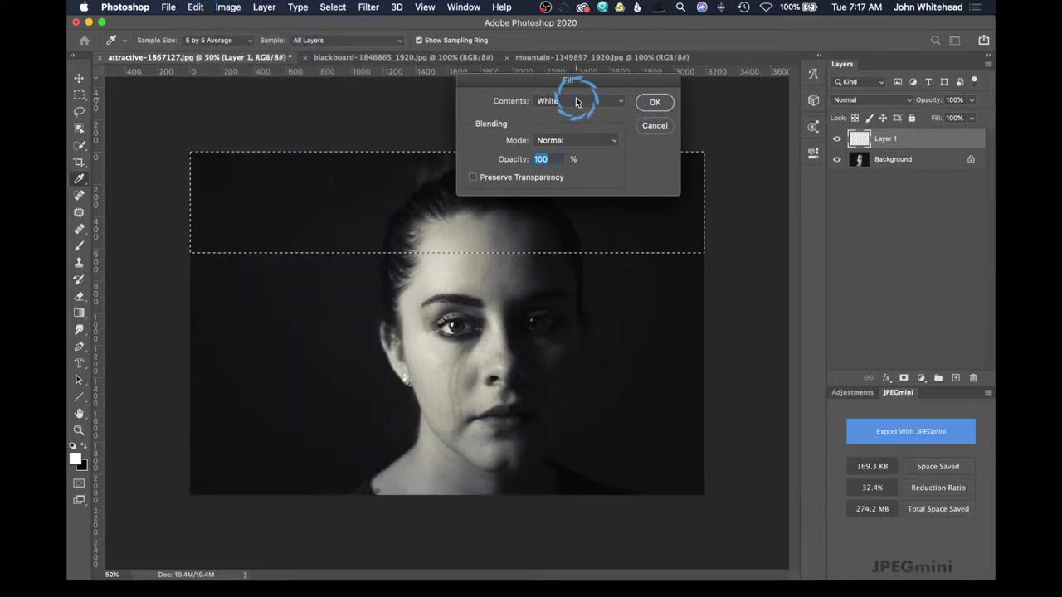
{"action": "left_click", "coordinate": [653, 102]}
{"action": "left_click", "coordinate": [532, 219]}
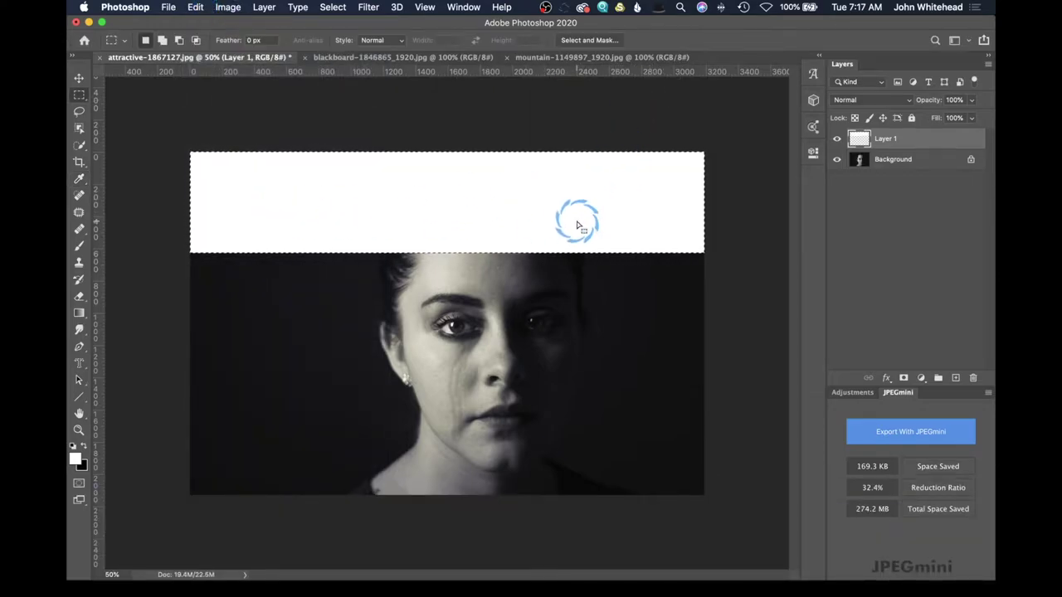
Step: Enter the word DEPRESSION as horizontal type-mask text centred on the white band
{"action": "left_click", "coordinate": [78, 363]}
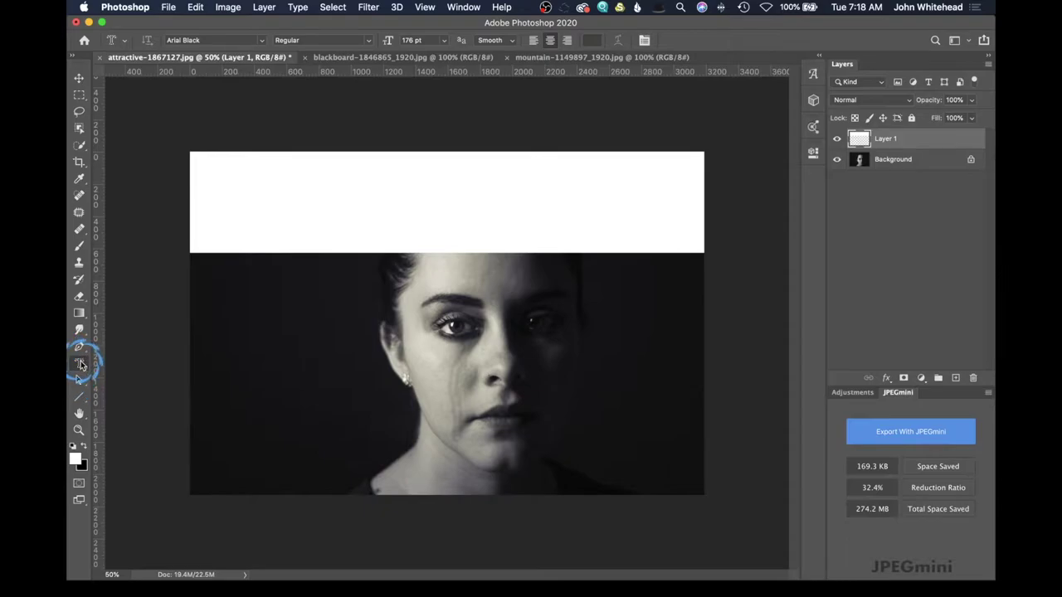
{"action": "left_click", "coordinate": [446, 205]}
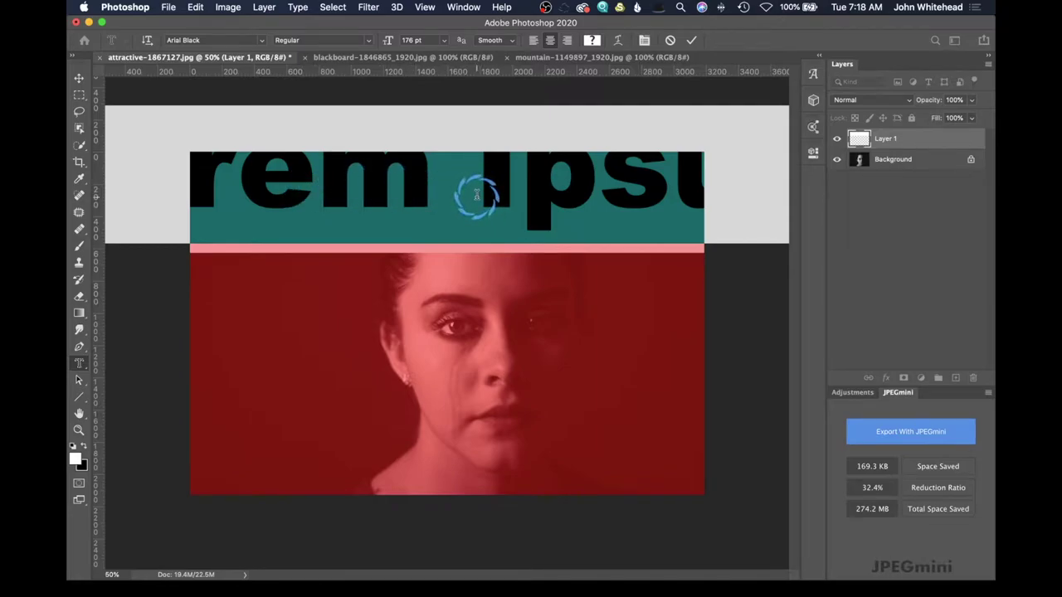
{"action": "type", "text": "DEFR"}
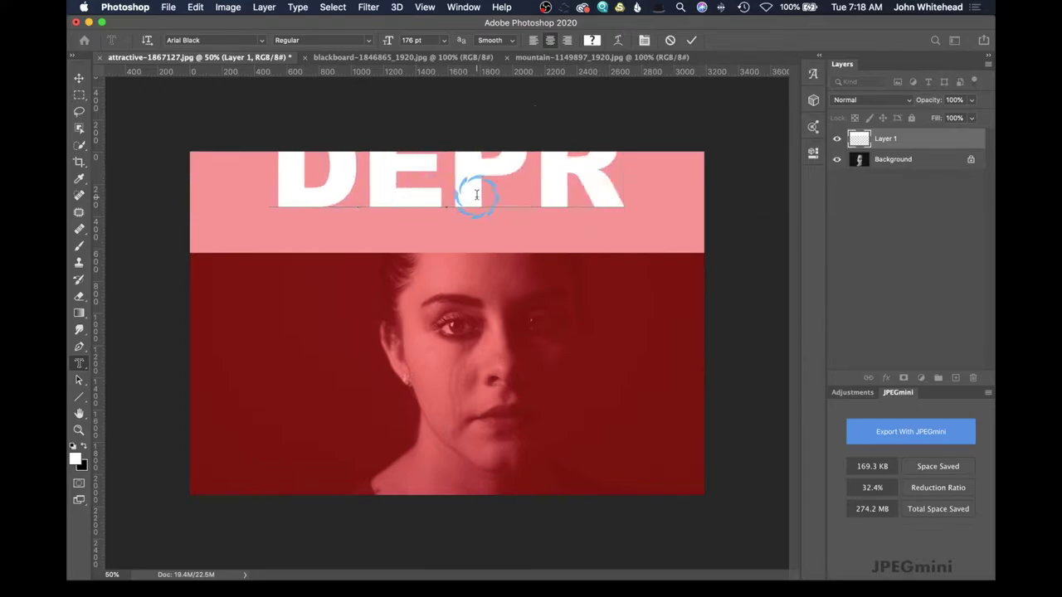
{"action": "type", "text": "ESSION"}
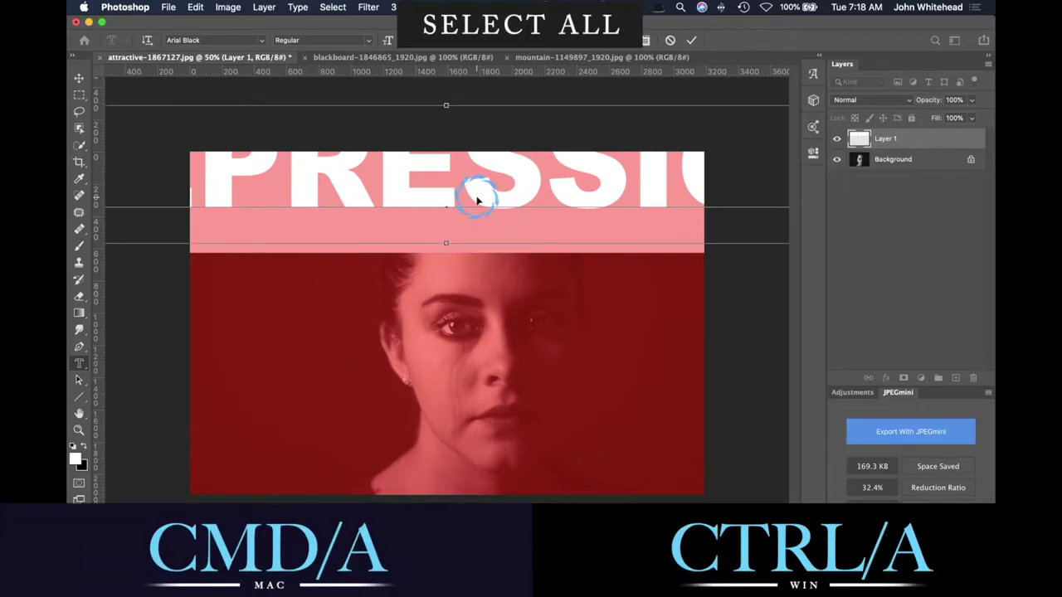
Step: Set the whole DEPRESSION text to 95 pt and commit it as a letter-shaped selection
{"action": "key", "text": "super+a"}
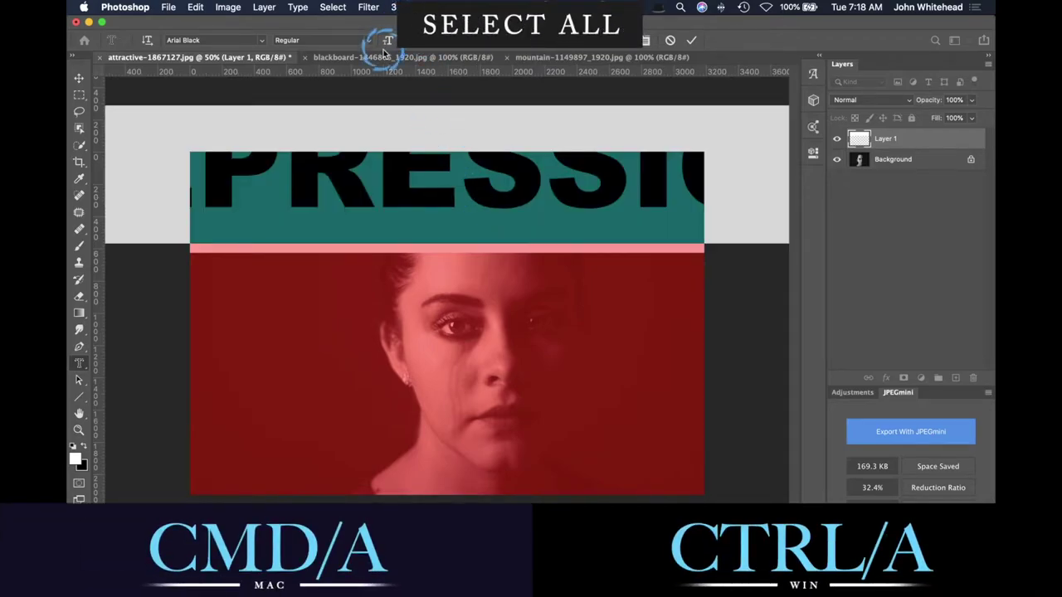
{"action": "left_click_drag", "start_coordinate": [387, 47], "coordinate": [337, 48]}
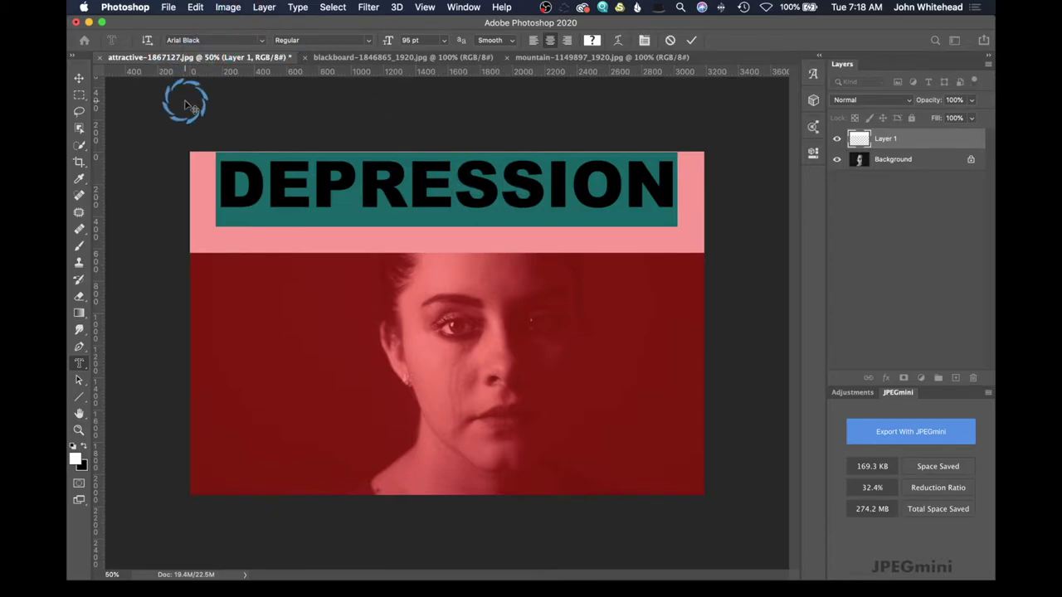
{"action": "left_click", "coordinate": [78, 112]}
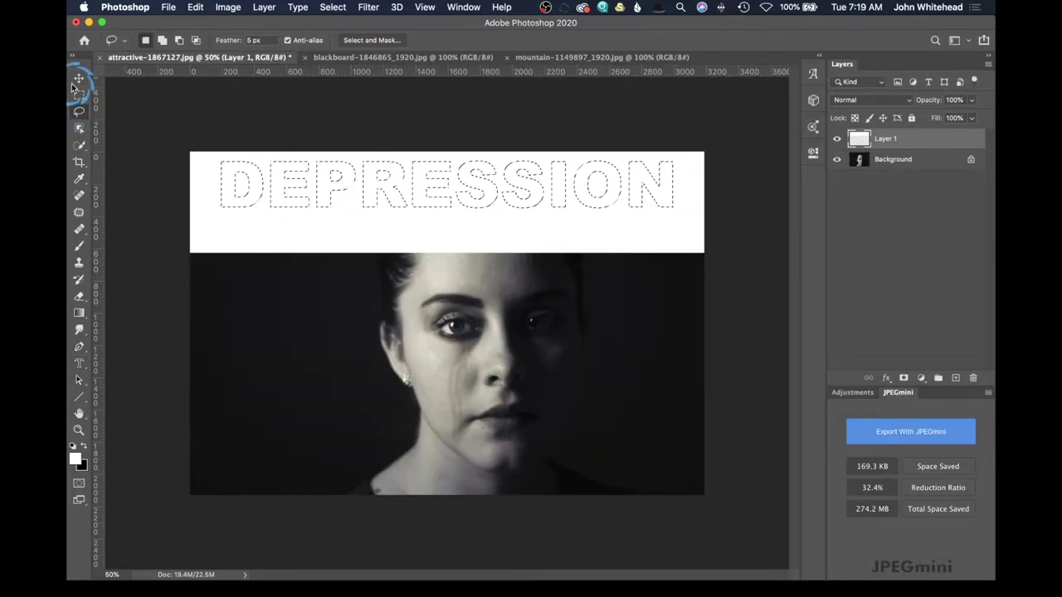
Step: Try to reposition the DEPRESSION selection with the Move tool
{"action": "left_click", "coordinate": [77, 79]}
{"action": "mouse_move", "coordinate": [454, 181]}
{"action": "left_mouse_down"}
{"action": "mouse_move", "coordinate": [497, 213]}
{"action": "mouse_move", "coordinate": [448, 176]}
{"action": "left_mouse_up"}
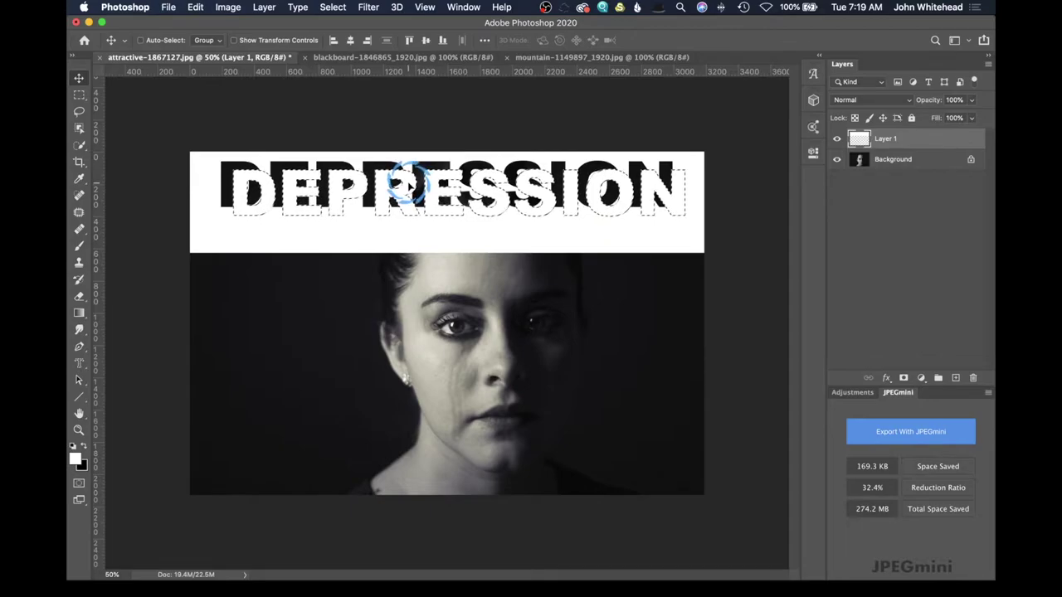
{"action": "left_click_drag", "start_coordinate": [406, 177], "coordinate": [412, 174]}
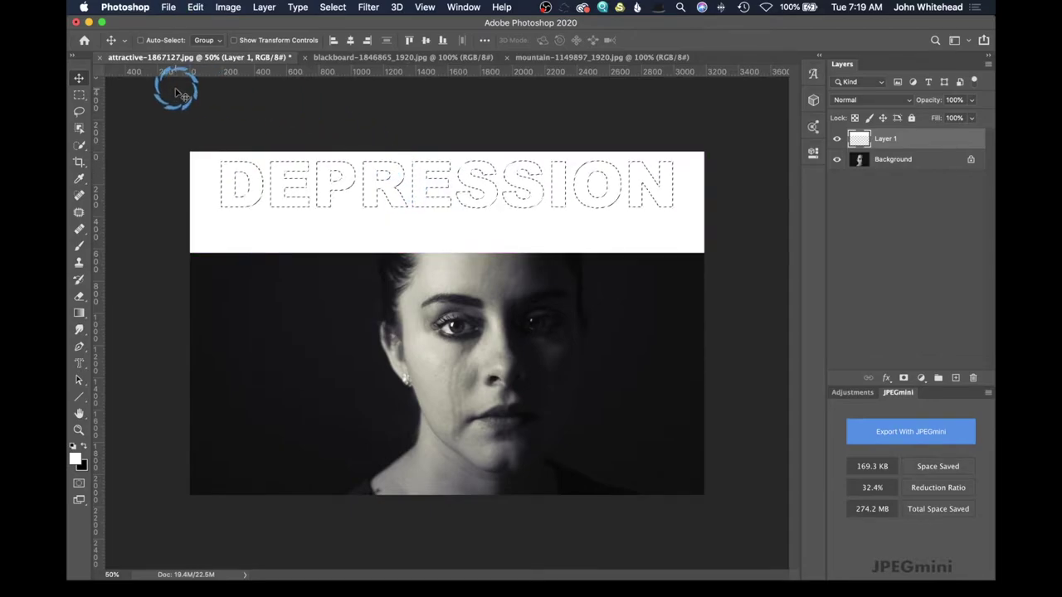
Step: Shift only the DEPRESSION selection outline down with the Lasso tool until it sits vertically centred in the white band
{"action": "left_click", "coordinate": [79, 118]}
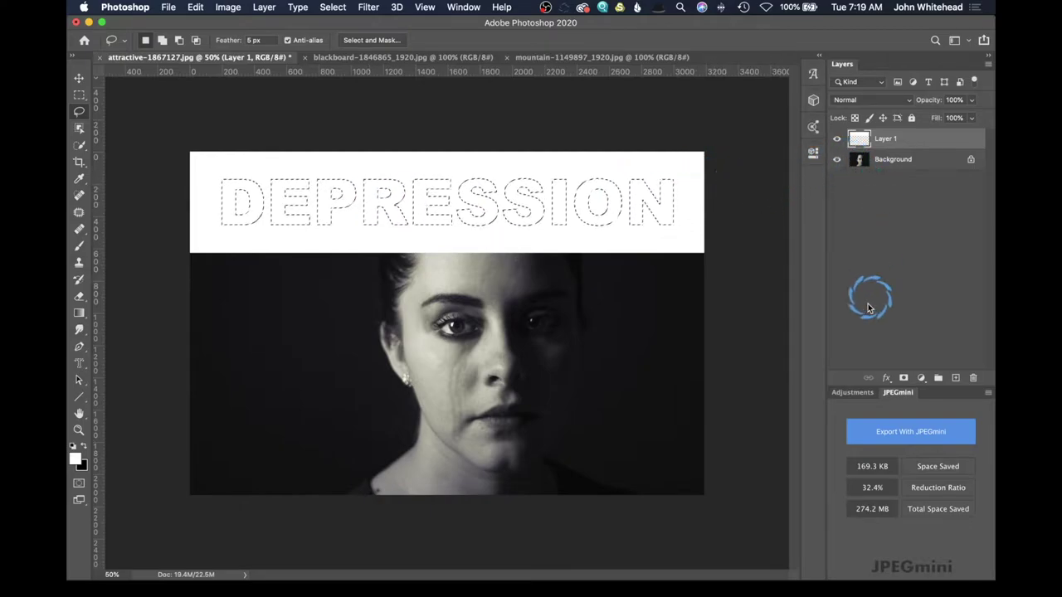
Step: Mask Layer 1 with the DEPRESSION selection and invert the mask to cut out the letters, and undo back to the selection
{"action": "left_click", "coordinate": [904, 379]}
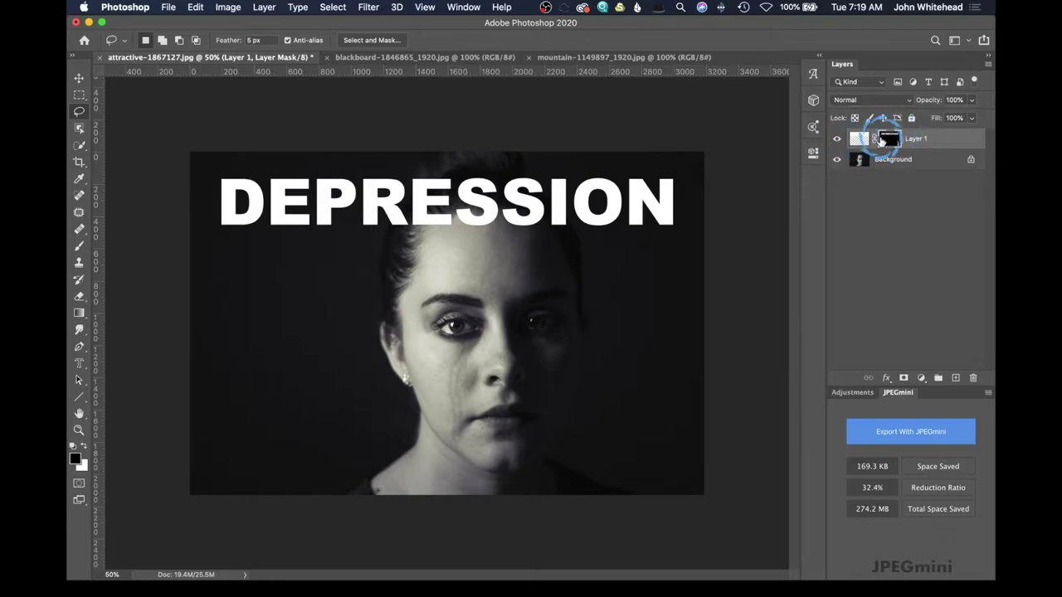
{"action": "left_click", "coordinate": [602, 243]}
{"action": "left_click", "coordinate": [890, 141]}
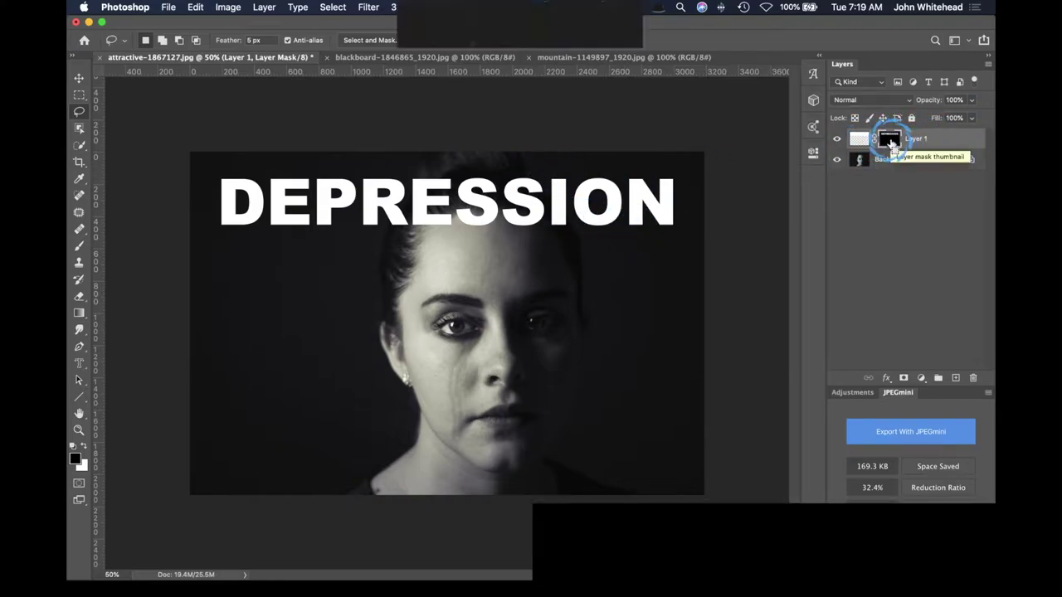
{"action": "key", "text": "super+i"}
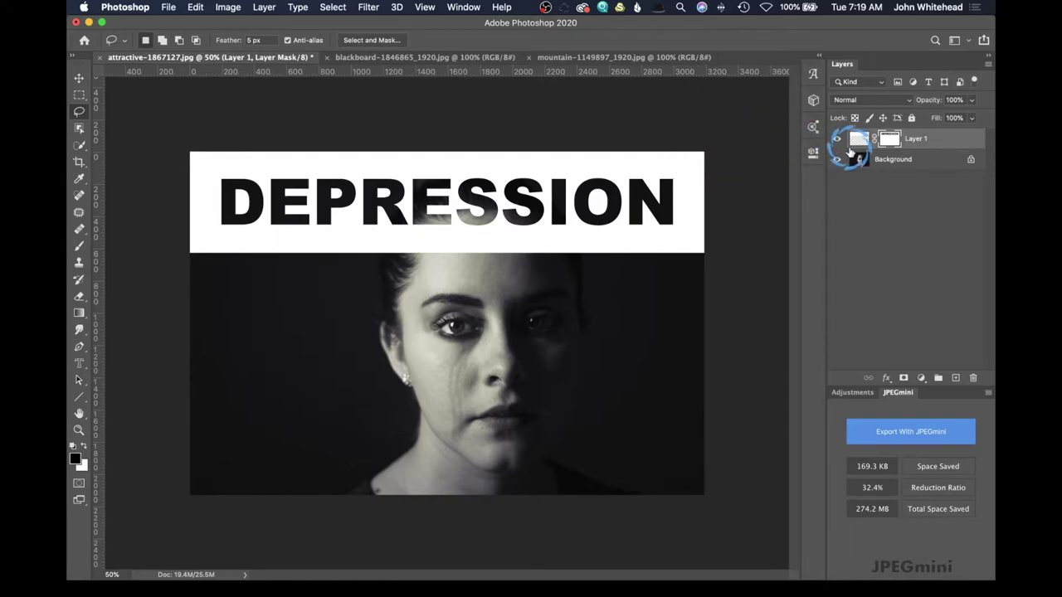
{"action": "left_click", "coordinate": [889, 139], "text": "super"}
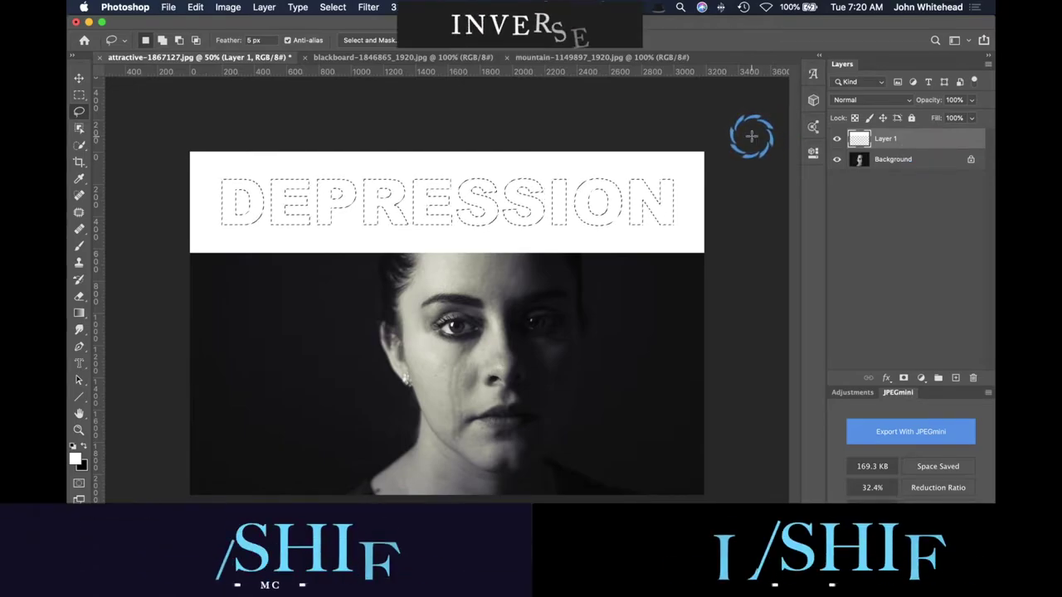
Step: Invert the DEPRESSION selection and add it as a layer mask on Layer 1 so the photo shows through the letters
{"action": "key", "text": "super+shift+i"}
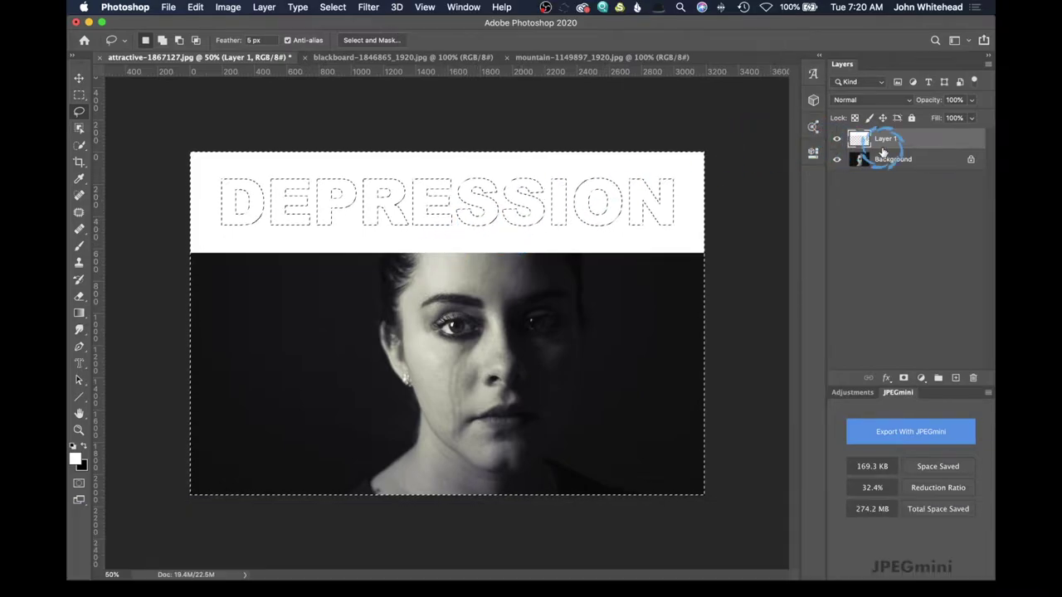
{"action": "left_click", "coordinate": [903, 377]}
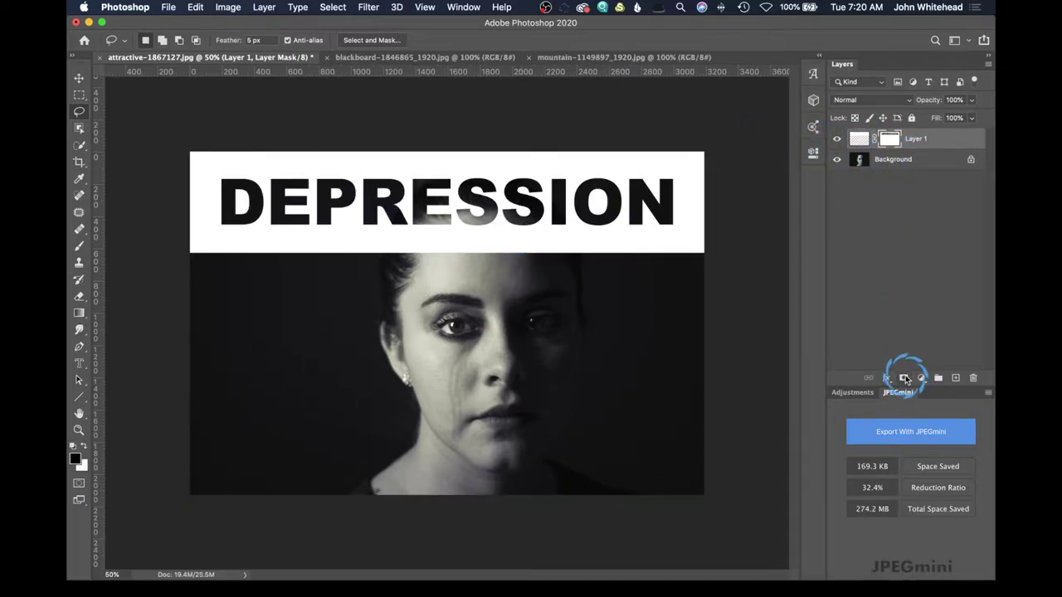
{"action": "left_click_drag", "start_coordinate": [490, 231], "coordinate": [495, 228]}
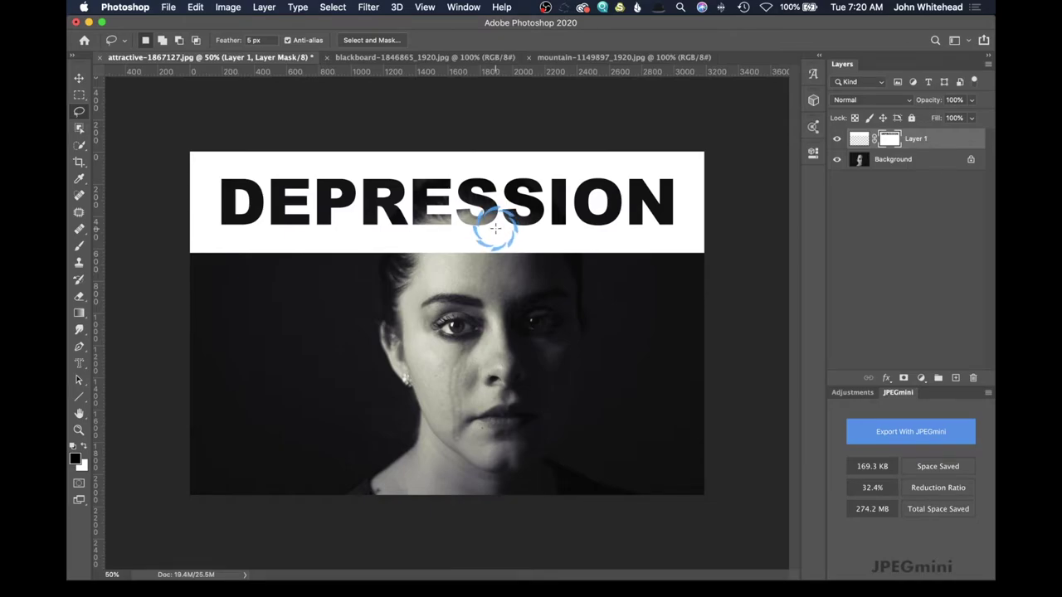
{"action": "mouse_move", "coordinate": [496, 229]}
{"action": "left_mouse_down"}
{"action": "mouse_move", "coordinate": [602, 204]}
{"action": "mouse_move", "coordinate": [587, 213]}
{"action": "mouse_move", "coordinate": [334, 215]}
{"action": "mouse_move", "coordinate": [606, 207]}
{"action": "mouse_move", "coordinate": [596, 197]}
{"action": "mouse_move", "coordinate": [573, 246]}
{"action": "mouse_move", "coordinate": [519, 235]}
{"action": "mouse_move", "coordinate": [477, 211]}
{"action": "mouse_move", "coordinate": [583, 185]}
{"action": "mouse_move", "coordinate": [442, 208]}
{"action": "mouse_move", "coordinate": [465, 194]}
{"action": "mouse_move", "coordinate": [430, 64]}
{"action": "left_mouse_up"}
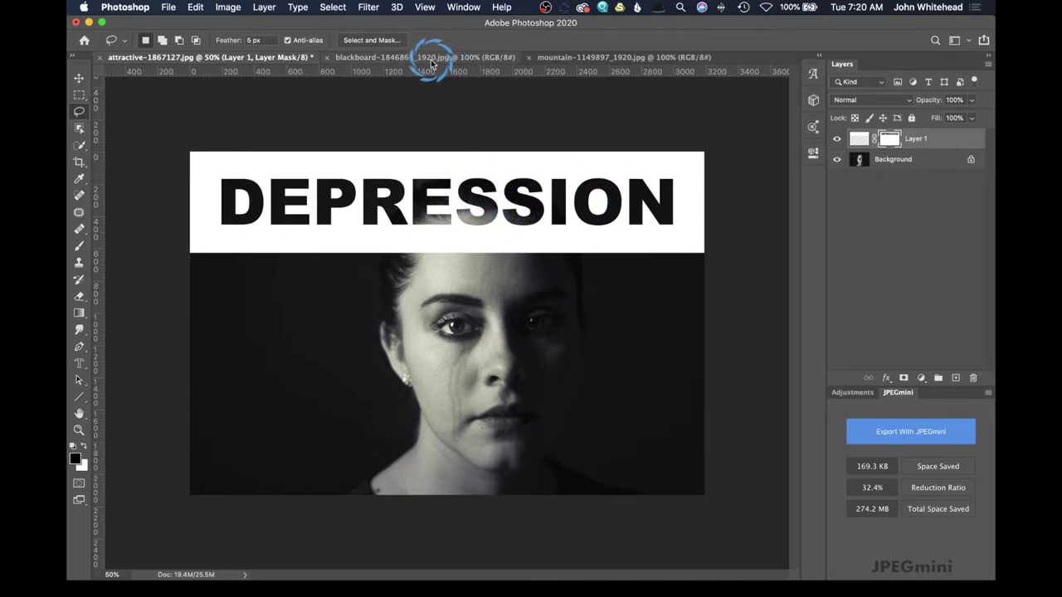
Step: In the blackboard-1846865_1920.jpg document, create a selection from Lorem Ipsum type-mask text across the middle of the image
{"action": "left_click", "coordinate": [431, 60]}
{"action": "left_click", "coordinate": [902, 221]}
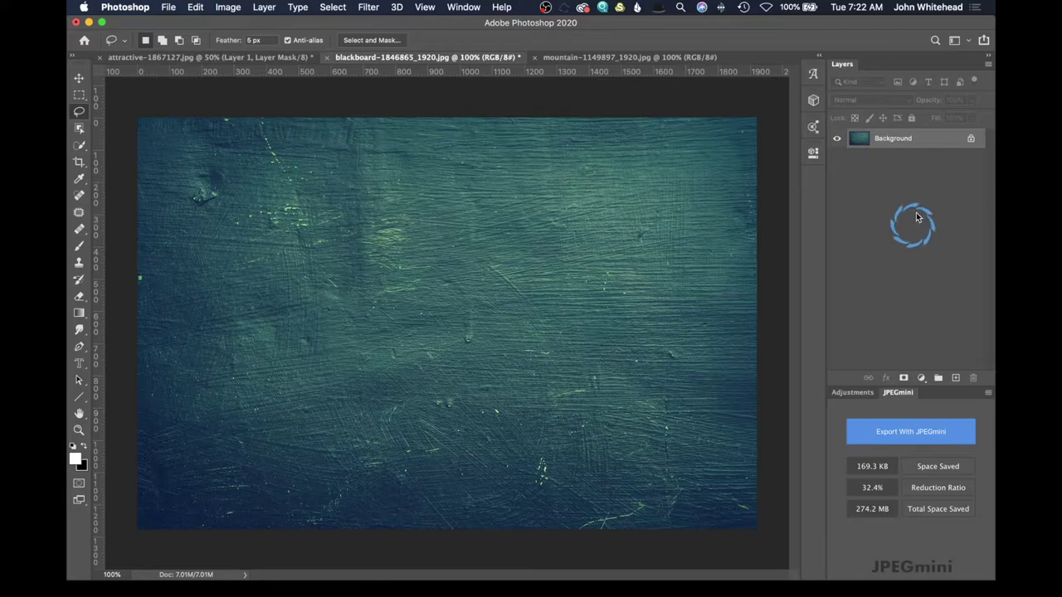
{"action": "left_click", "coordinate": [78, 365]}
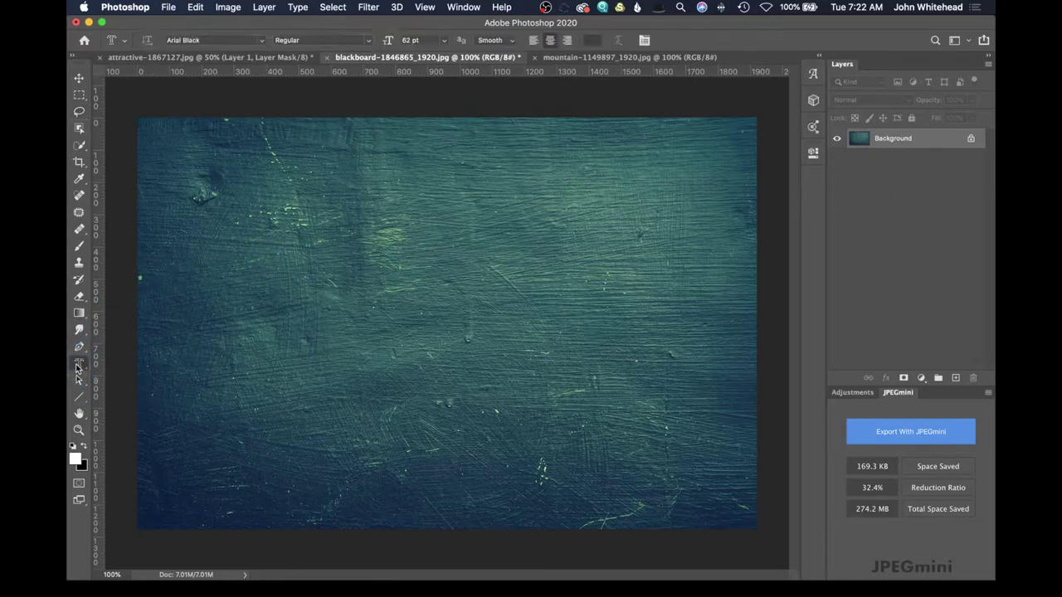
{"action": "left_click", "coordinate": [451, 330]}
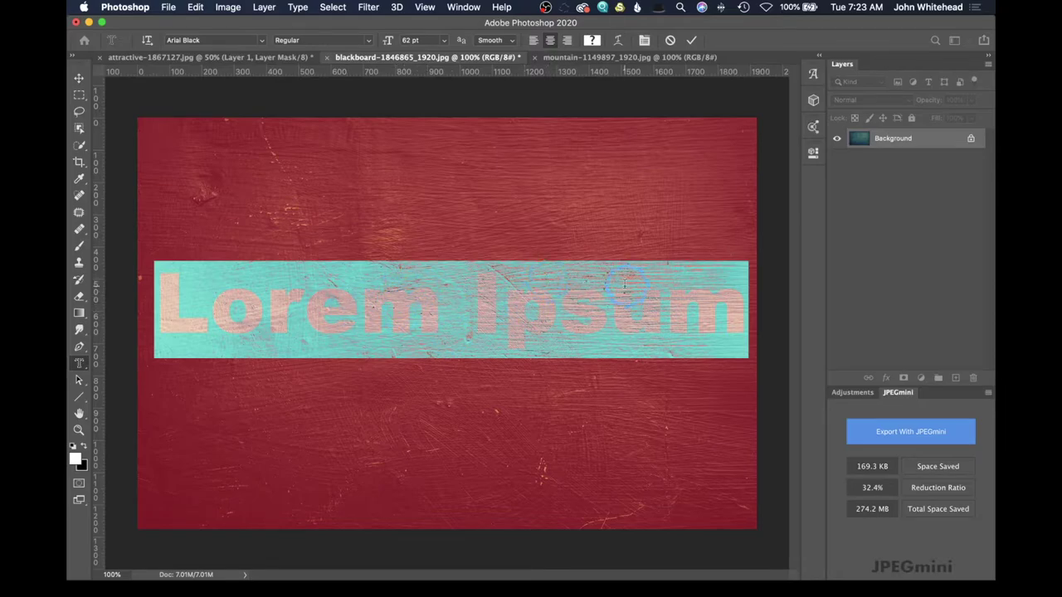
{"action": "left_click", "coordinate": [78, 113]}
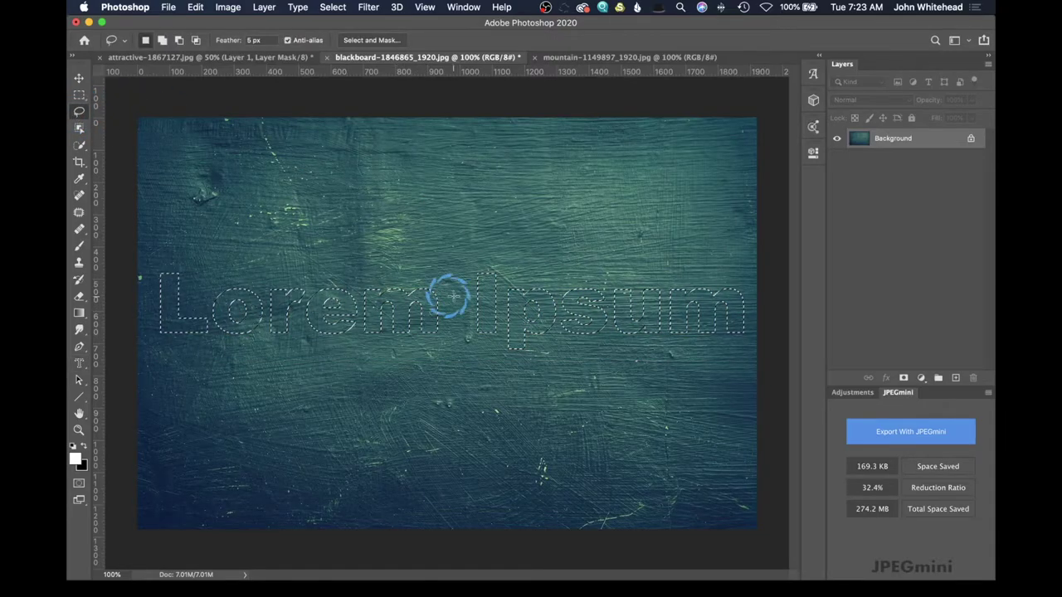
Step: Copy the centred Lorem Ipsum selection to its own layer and hide the Background layer
{"action": "left_click_drag", "start_coordinate": [480, 302], "coordinate": [481, 301]}
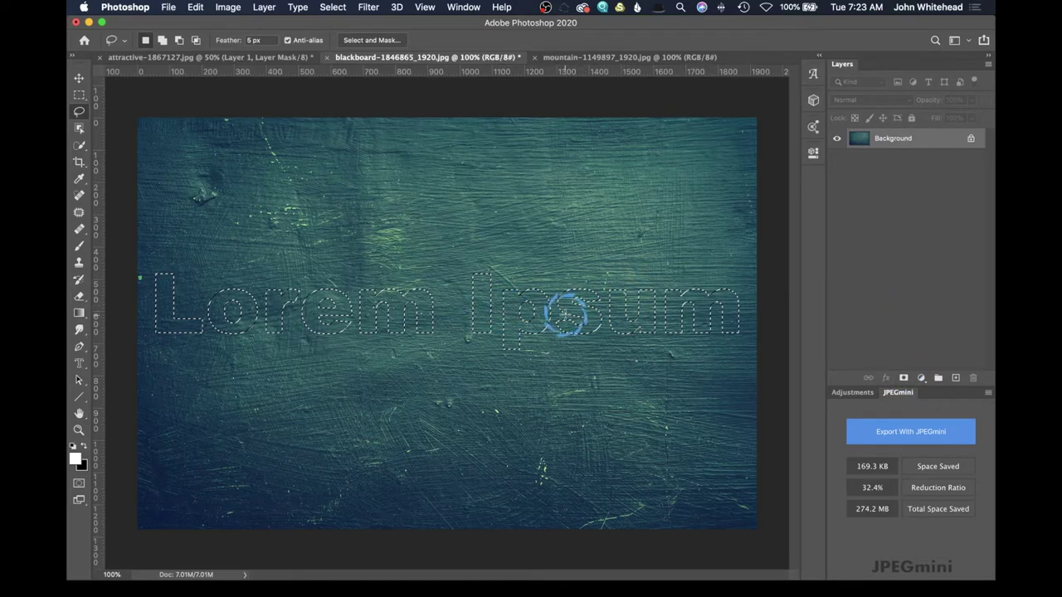
{"action": "key", "text": "super+j"}
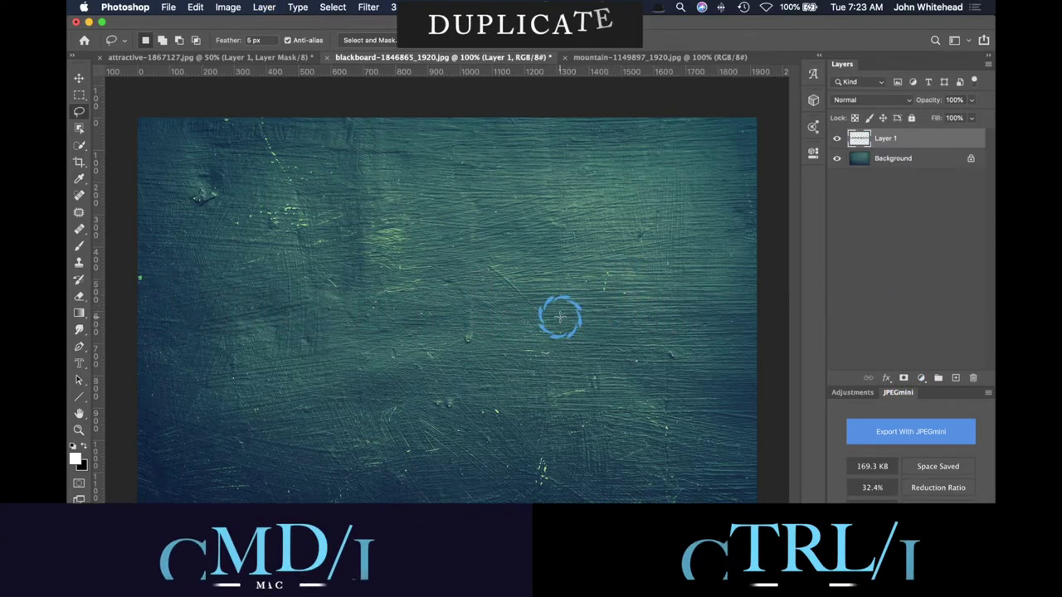
{"action": "left_click", "coordinate": [836, 158]}
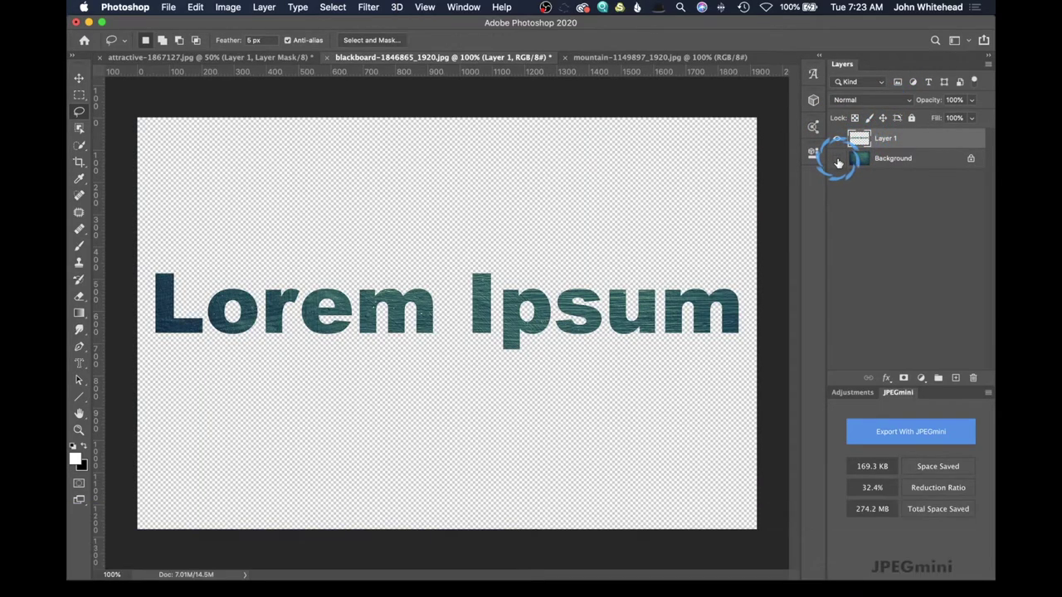
Step: Show the Background layer again and convert Layer 1 for smart filters
{"action": "left_click", "coordinate": [836, 158]}
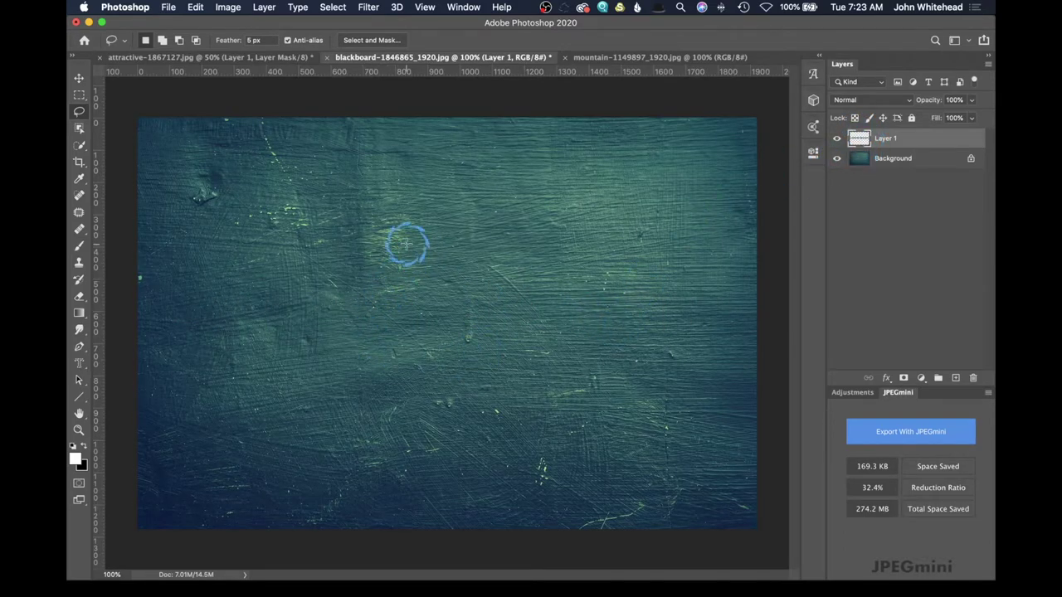
{"action": "left_click", "coordinate": [879, 139]}
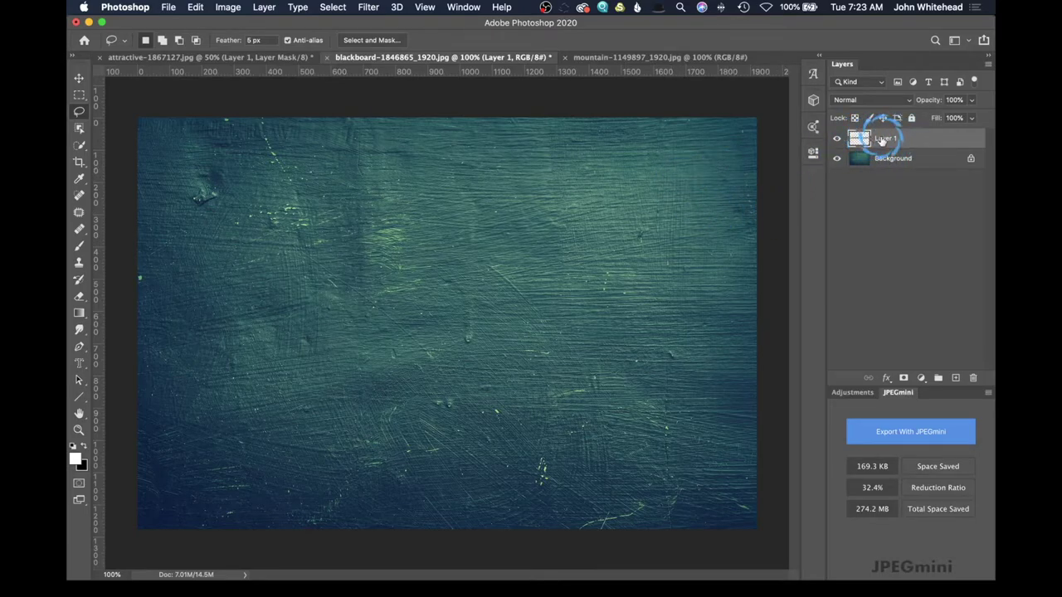
{"action": "left_click", "coordinate": [370, 7]}
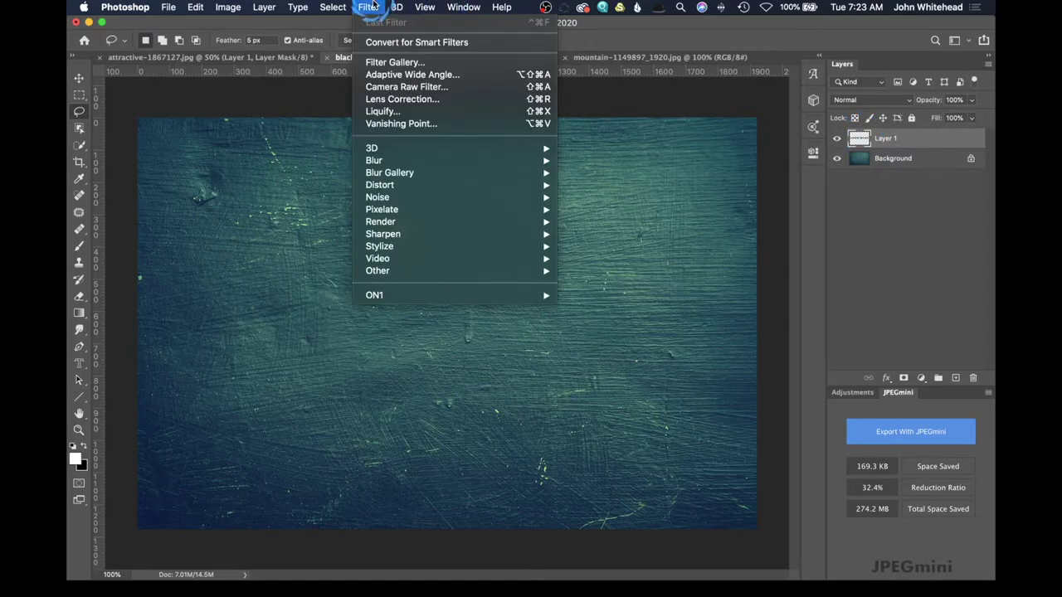
{"action": "left_click", "coordinate": [388, 43]}
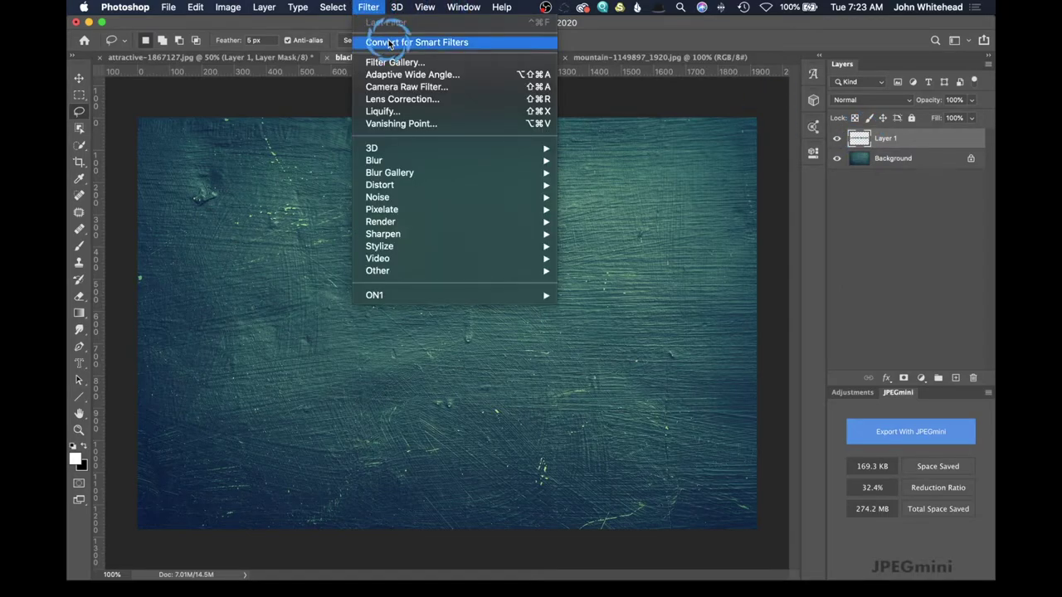
{"action": "left_click", "coordinate": [881, 139]}
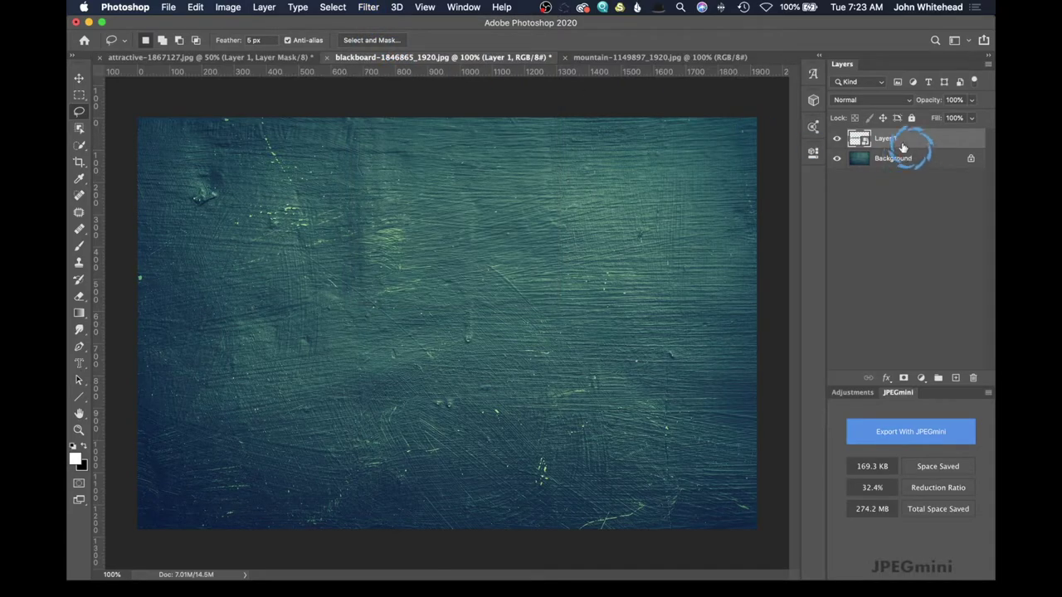
Step: Add a Stroke layer style to Layer 1 and set its color to near-white f9f9f9
{"action": "left_click", "coordinate": [884, 141]}
{"action": "left_click", "coordinate": [945, 144]}
{"action": "double_click", "coordinate": [923, 140]}
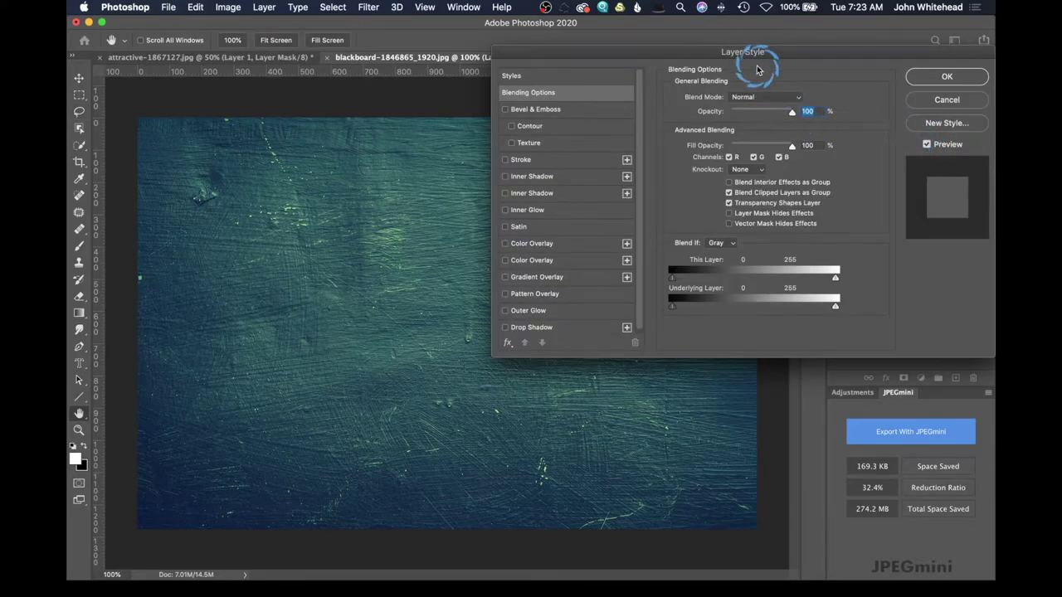
{"action": "left_click", "coordinate": [263, 7]}
{"action": "left_click", "coordinate": [263, 7]}
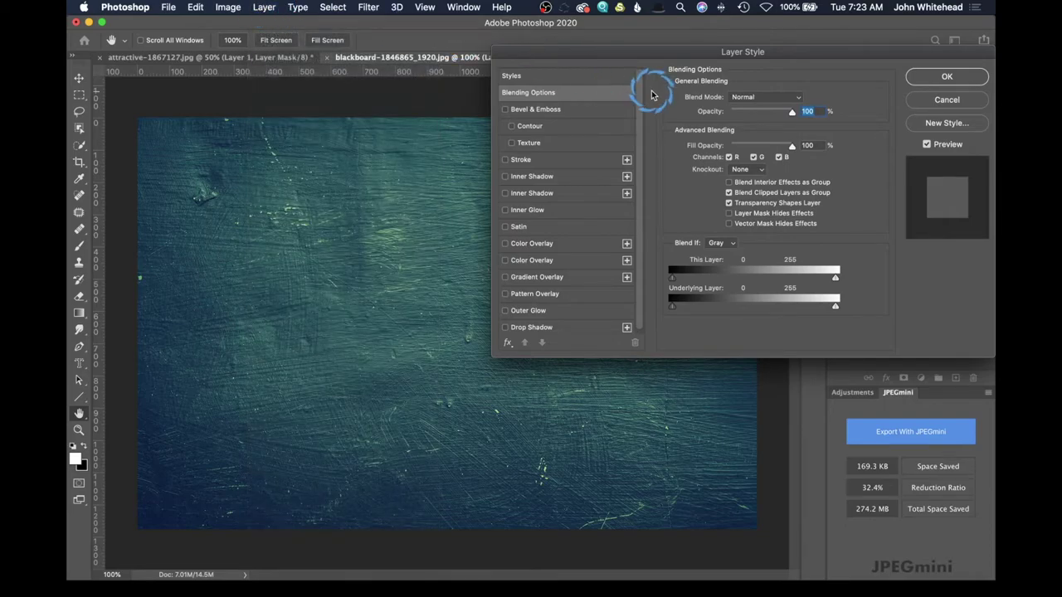
{"action": "left_click", "coordinate": [505, 160]}
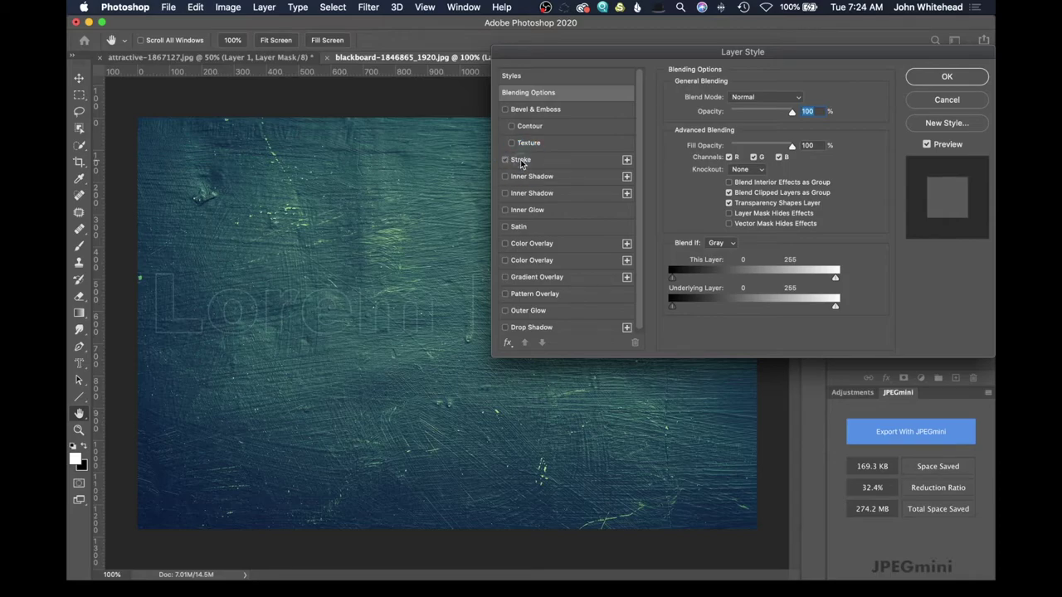
{"action": "left_click", "coordinate": [521, 161]}
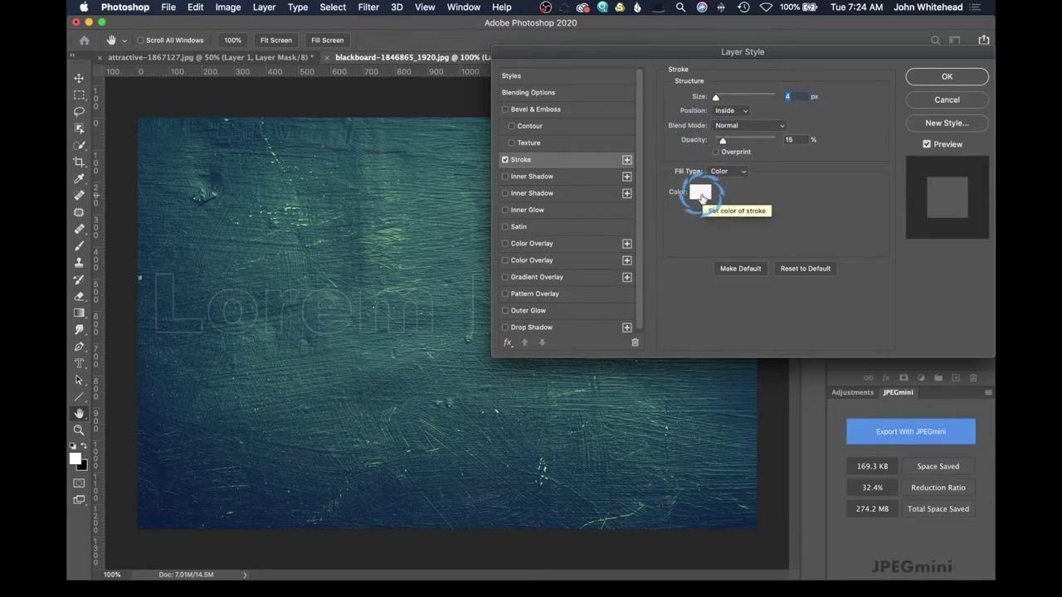
{"action": "left_click", "coordinate": [701, 195]}
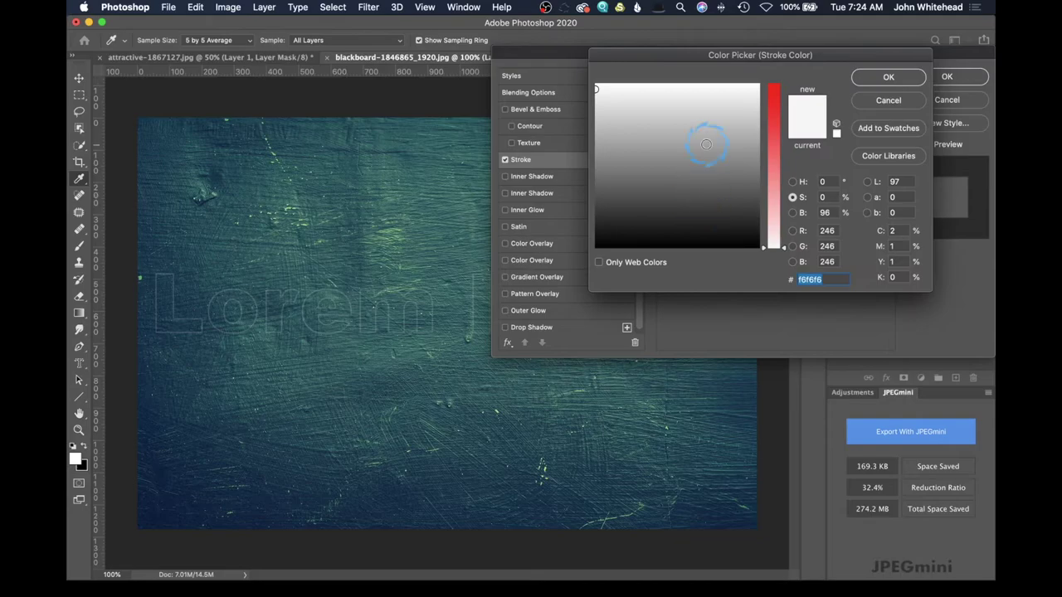
{"action": "left_click", "coordinate": [597, 86]}
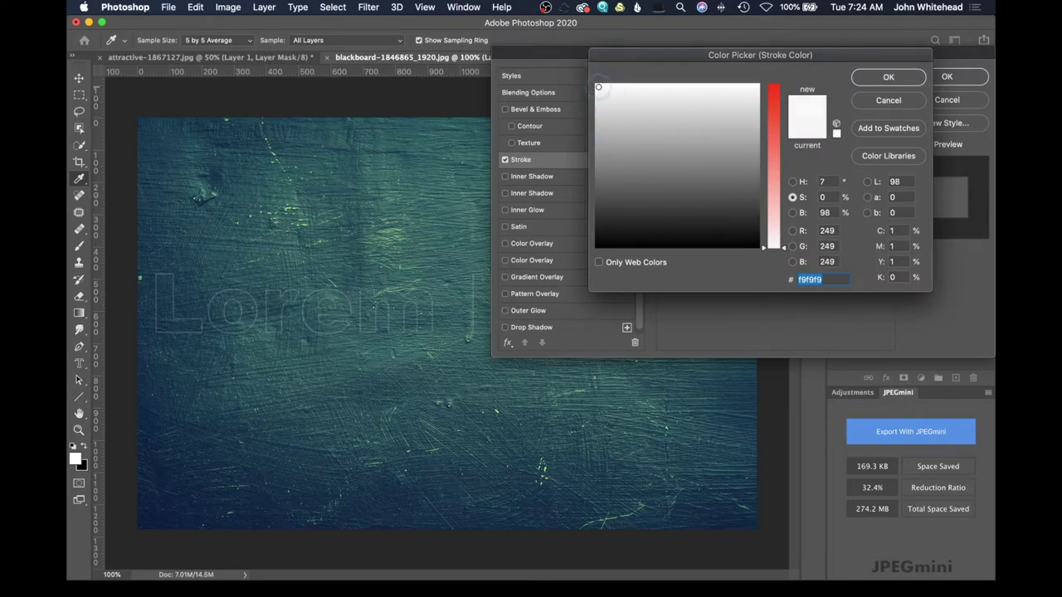
{"action": "left_click", "coordinate": [888, 77]}
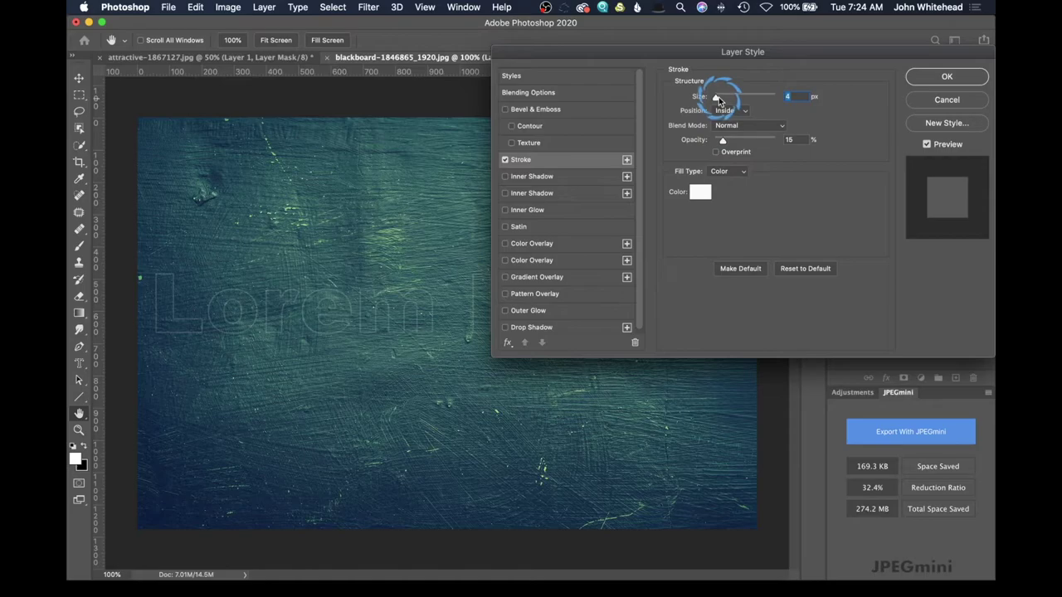
Step: Try larger size and opacity values for the stroke, then apply it at 3 px and 16% opacity
{"action": "left_click_drag", "start_coordinate": [718, 100], "coordinate": [729, 101]}
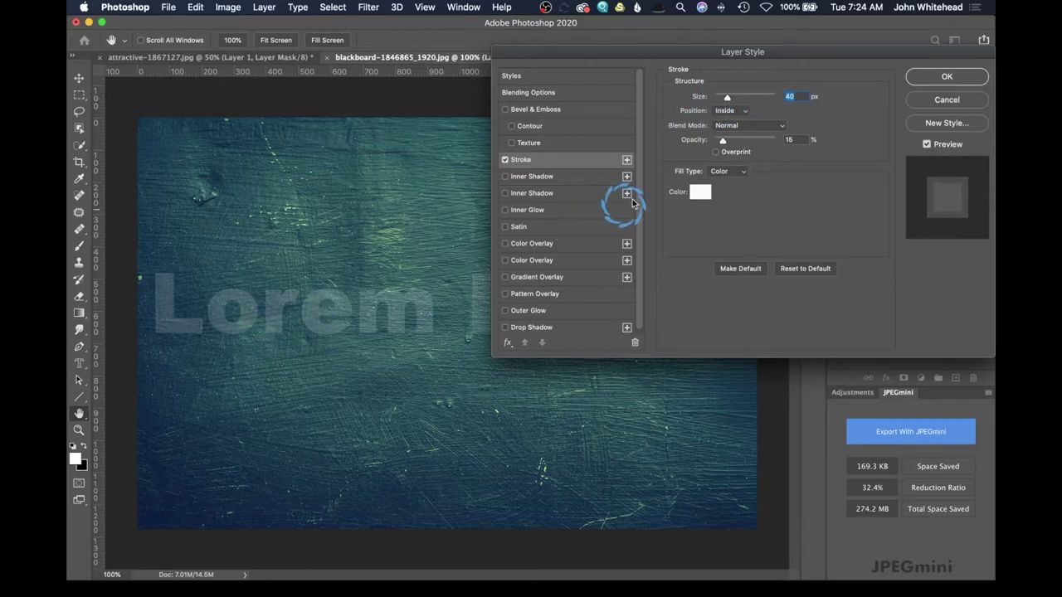
{"action": "left_click_drag", "start_coordinate": [725, 98], "coordinate": [719, 97]}
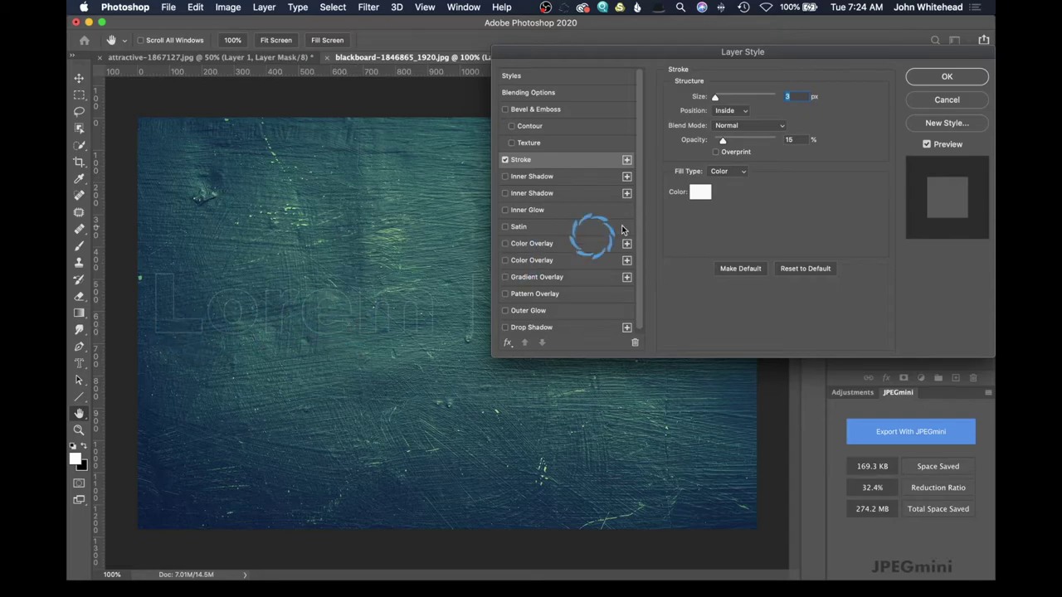
{"action": "left_click_drag", "start_coordinate": [735, 143], "coordinate": [777, 147]}
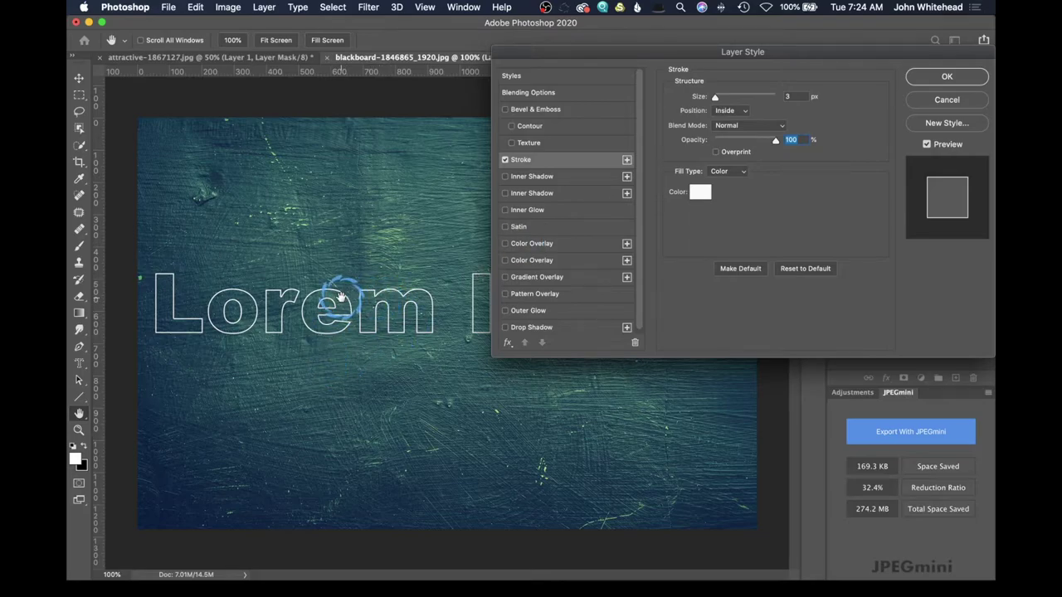
{"action": "left_click_drag", "start_coordinate": [777, 141], "coordinate": [721, 150]}
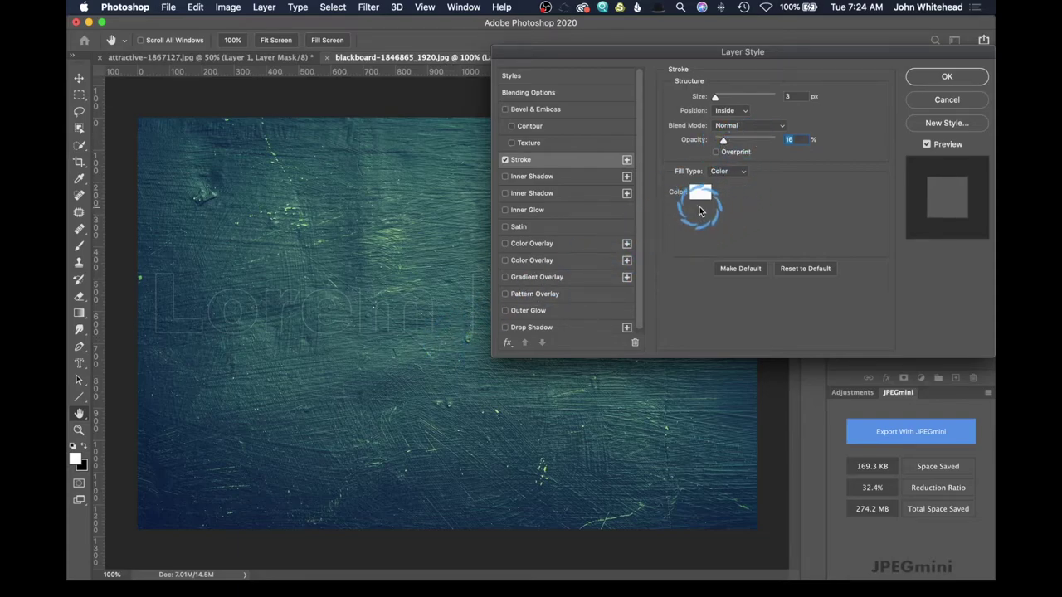
{"action": "left_click", "coordinate": [942, 76]}
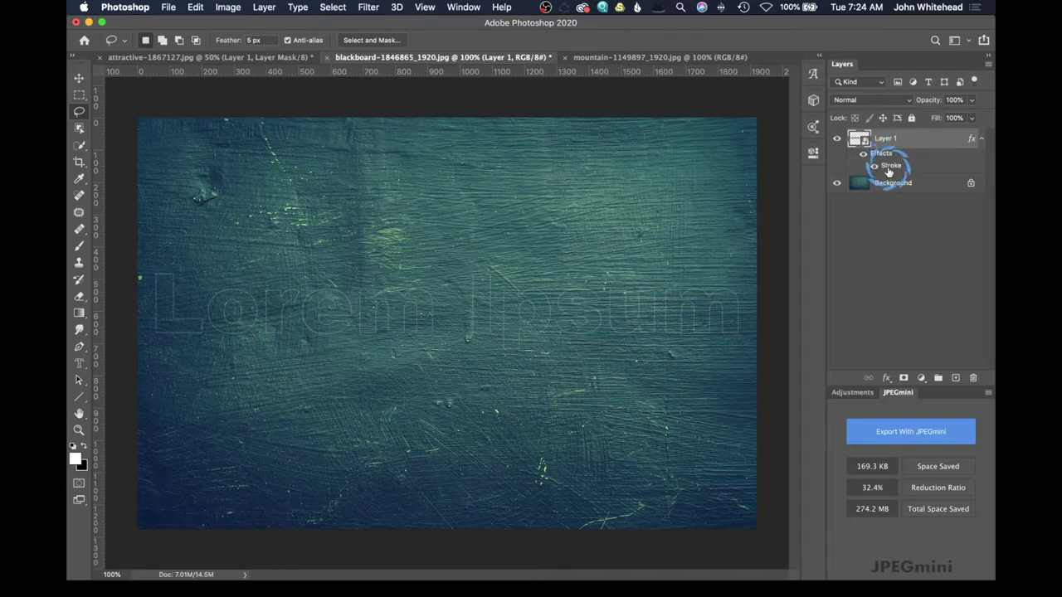
Step: Add a Drop Shadow to Layer 1 with 67% opacity, a 61° angle and a 13 px distance
{"action": "double_click", "coordinate": [943, 139]}
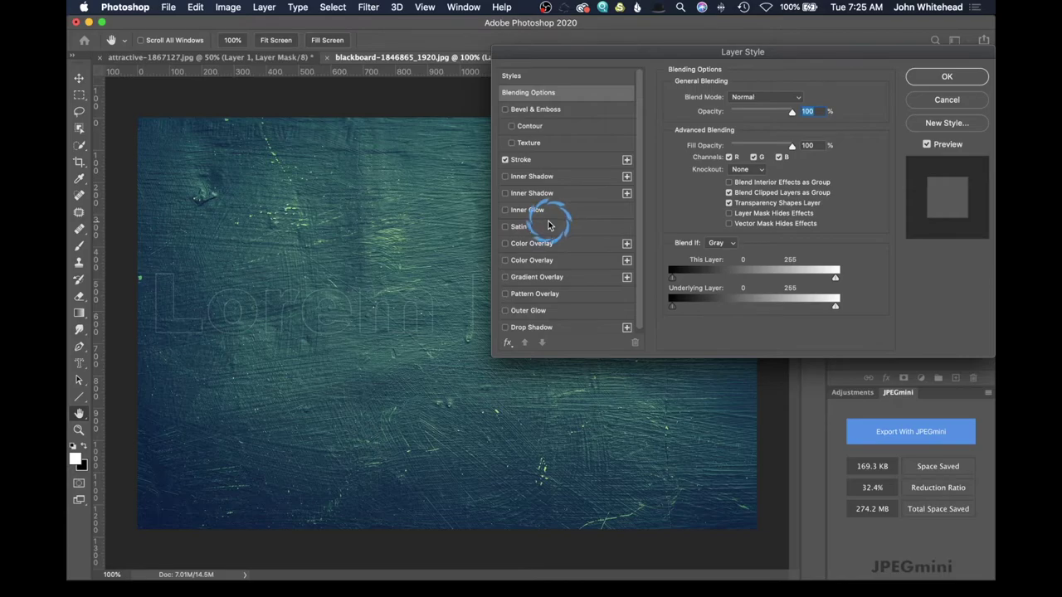
{"action": "scroll", "coordinate": [549, 223], "scroll_direction": "down", "scroll_amount": 1}
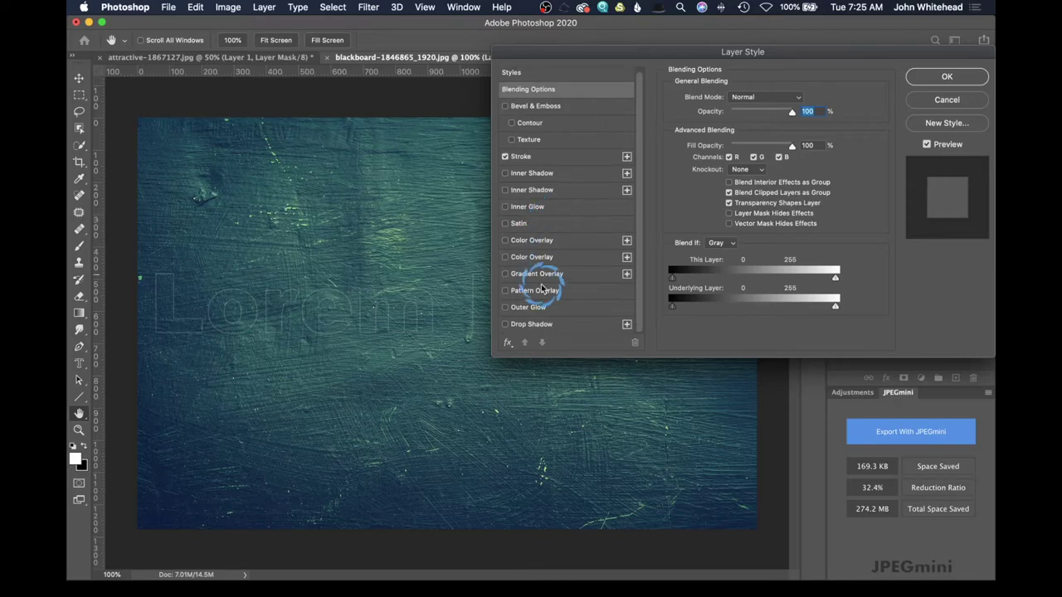
{"action": "left_click", "coordinate": [505, 324]}
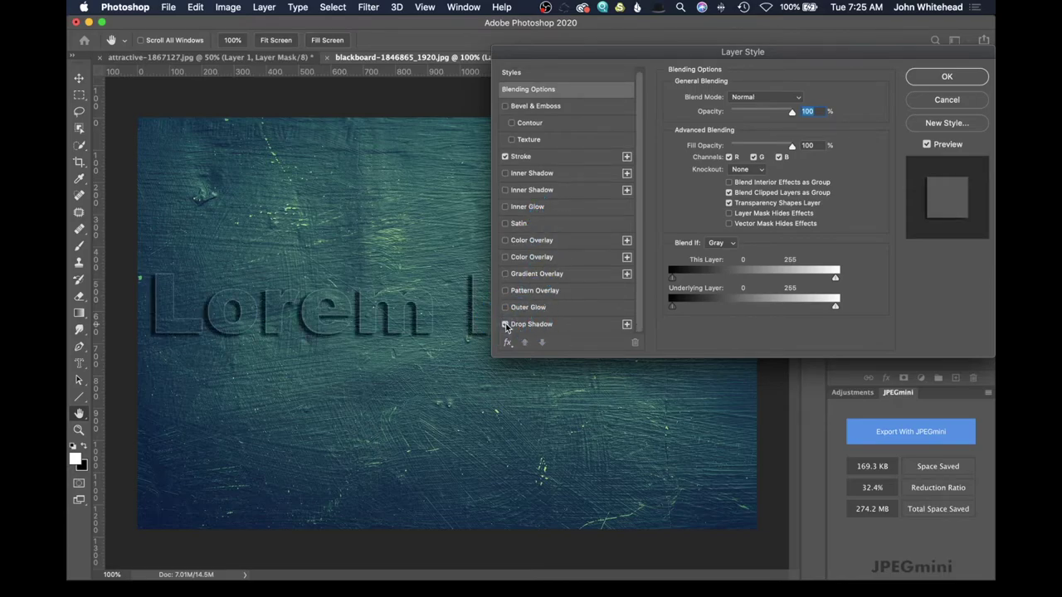
{"action": "left_click", "coordinate": [571, 326]}
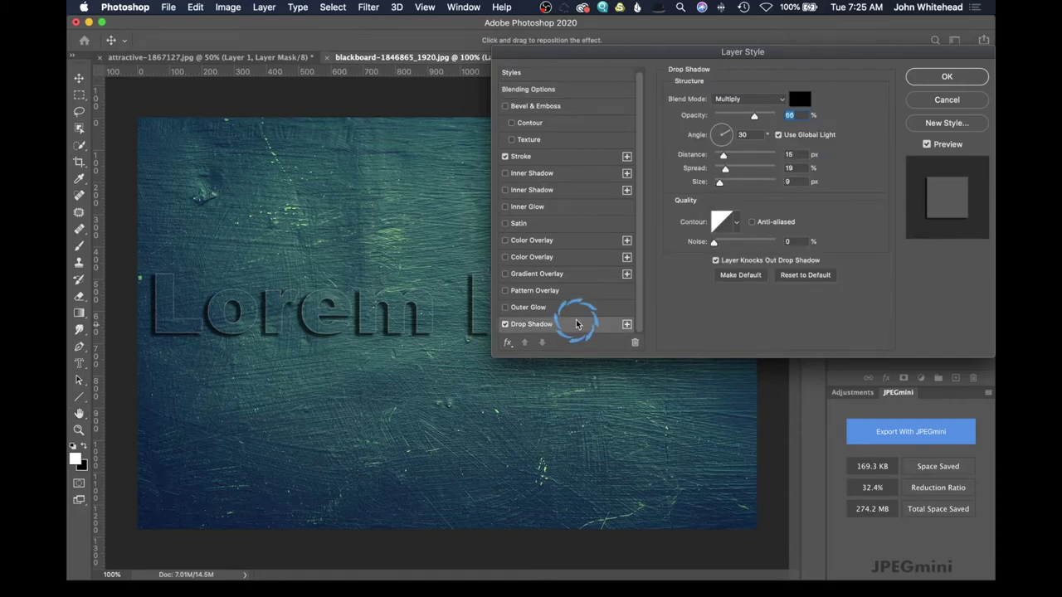
{"action": "left_click_drag", "start_coordinate": [656, 55], "coordinate": [713, 41]}
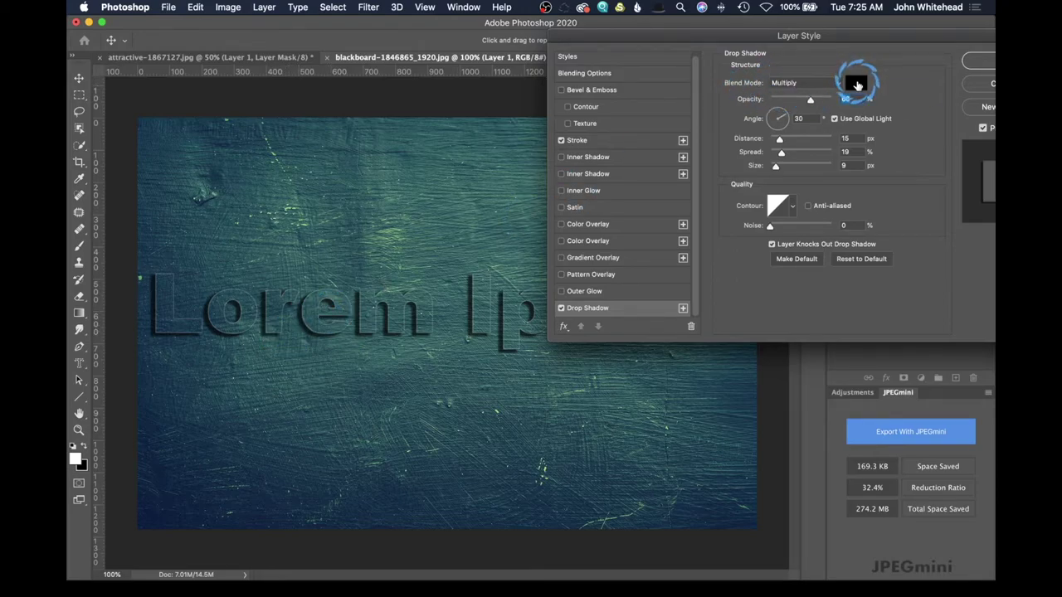
{"action": "mouse_move", "coordinate": [811, 99]}
{"action": "left_mouse_down"}
{"action": "mouse_move", "coordinate": [775, 106]}
{"action": "mouse_move", "coordinate": [893, 107]}
{"action": "mouse_move", "coordinate": [812, 106]}
{"action": "left_mouse_up"}
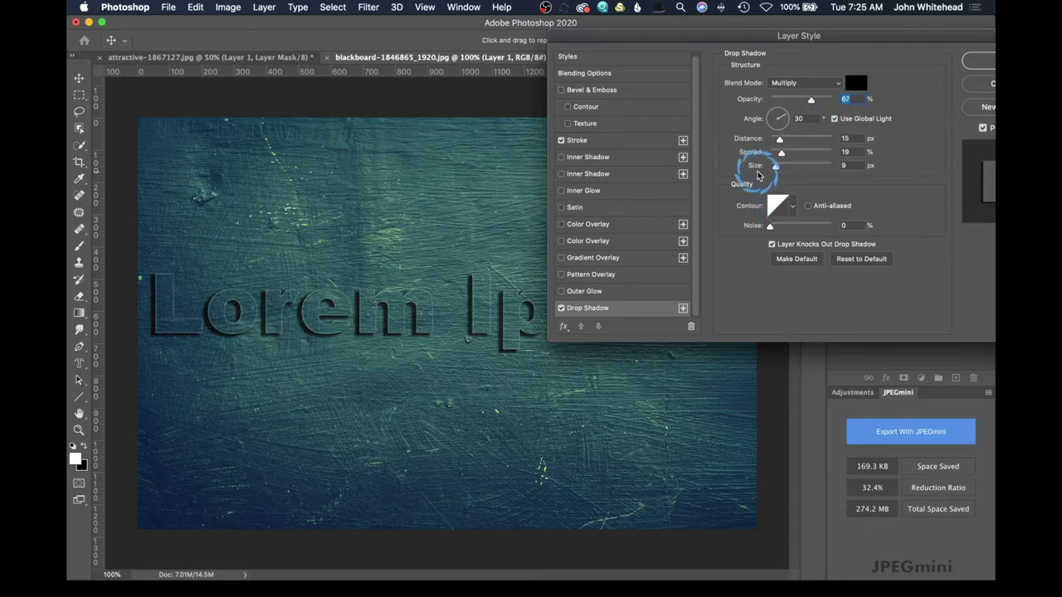
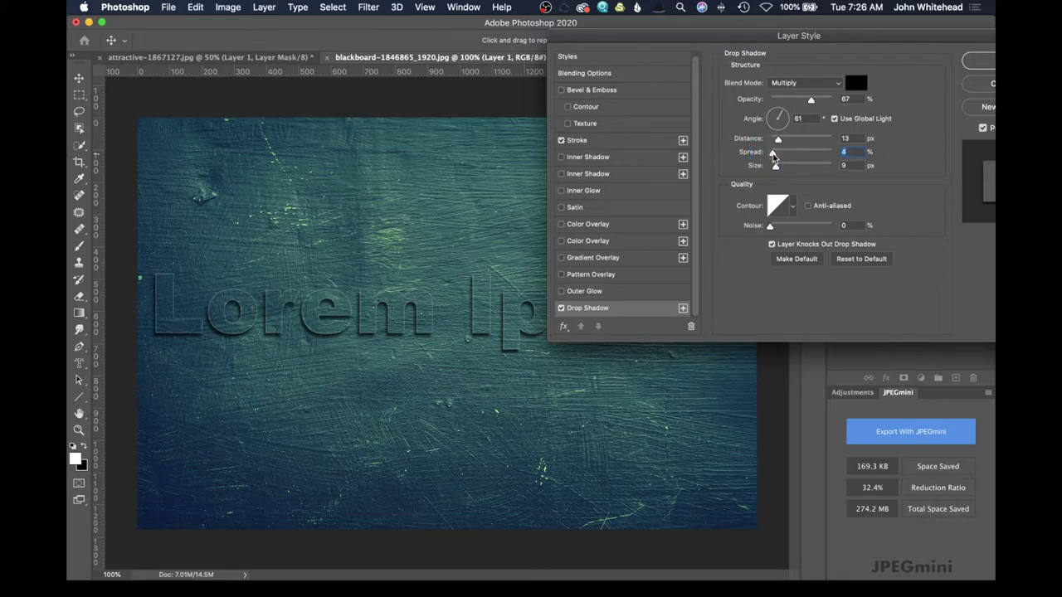
Step: Set the drop shadow's spread to 26% and size to 4 px, and apply the layer style
{"action": "mouse_move", "coordinate": [770, 154]}
{"action": "left_mouse_down"}
{"action": "mouse_move", "coordinate": [824, 151]}
{"action": "mouse_move", "coordinate": [768, 157]}
{"action": "left_mouse_up"}
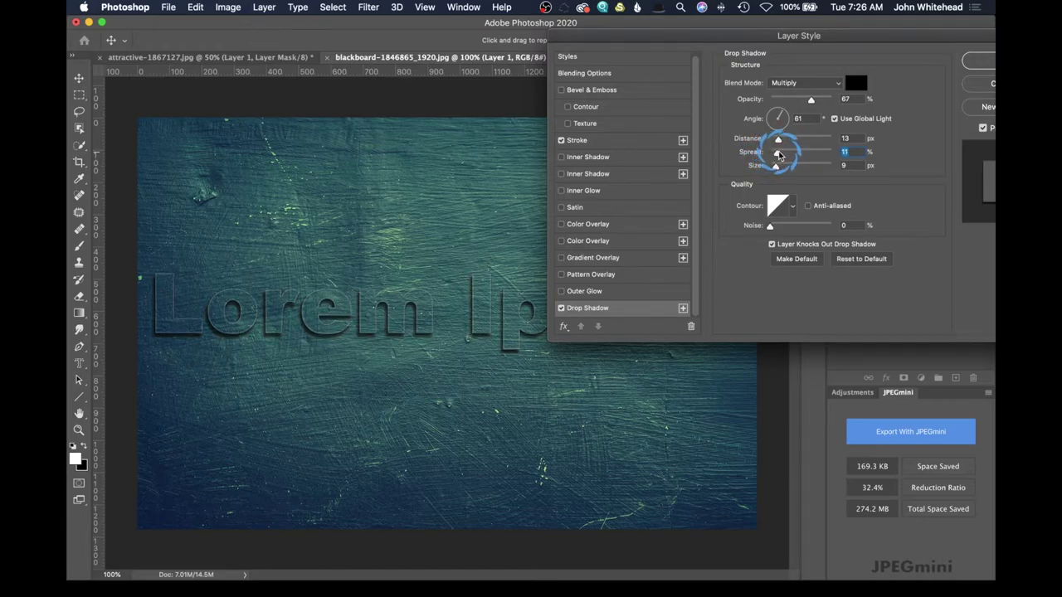
{"action": "left_click_drag", "start_coordinate": [783, 154], "coordinate": [802, 169]}
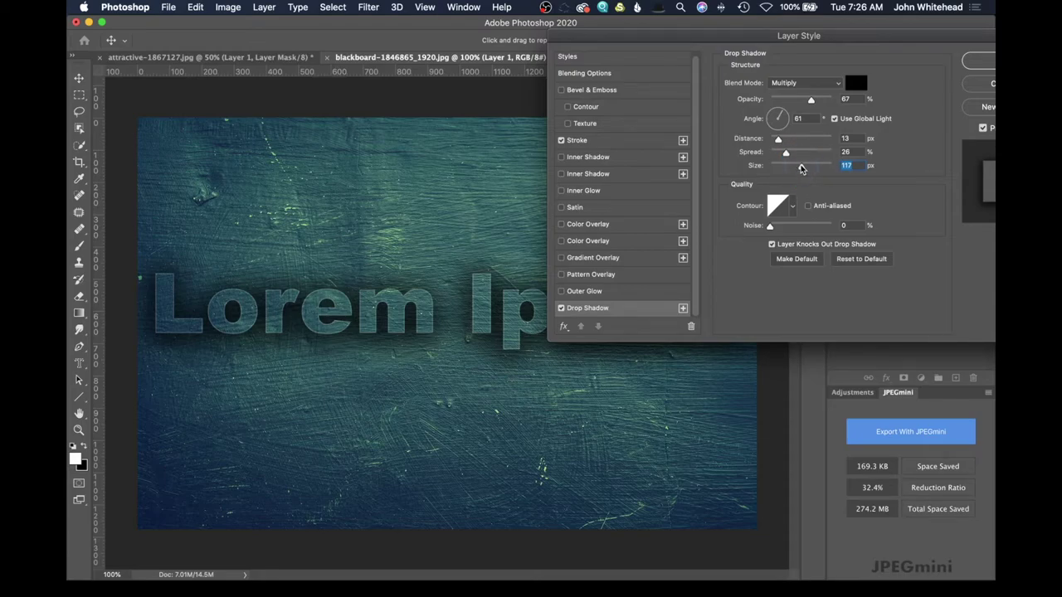
{"action": "left_click_drag", "start_coordinate": [802, 168], "coordinate": [773, 172]}
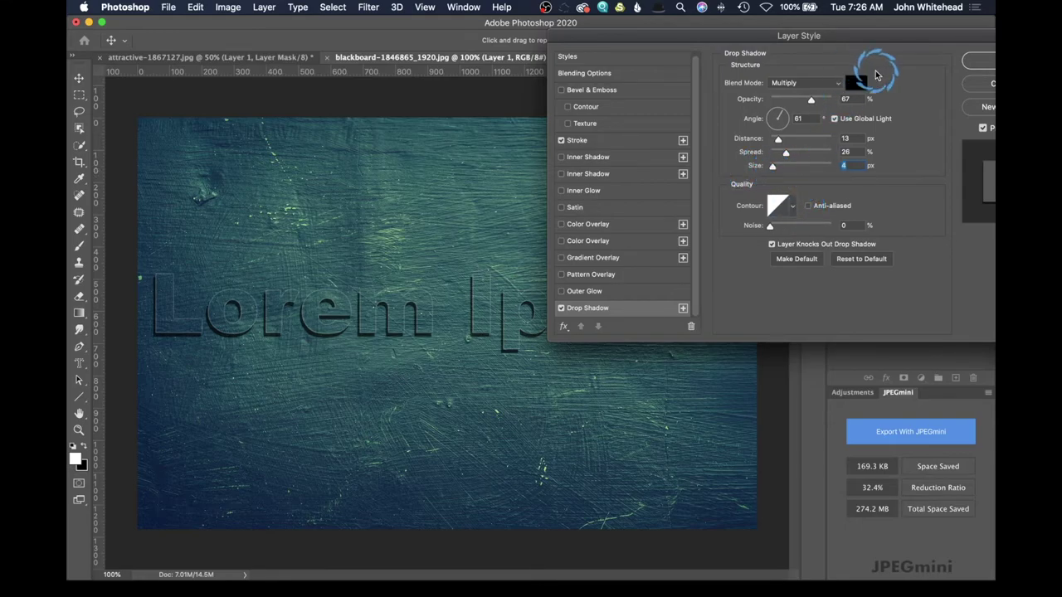
{"action": "left_click", "coordinate": [977, 63]}
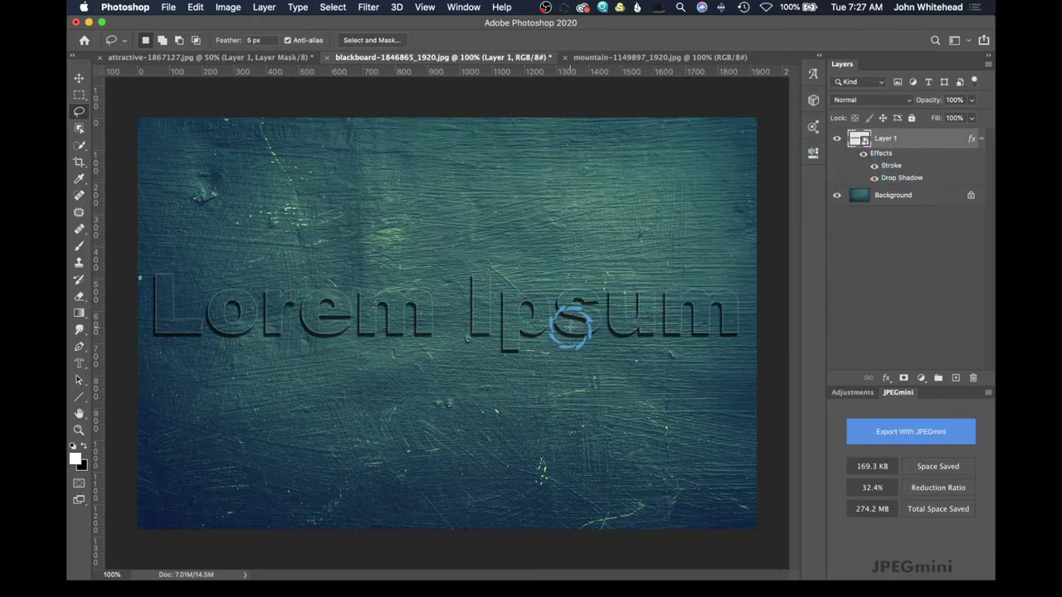
Step: Reopen the Stroke effect on Layer 1, fine-tune its opacity slightly and apply it
{"action": "double_click", "coordinate": [890, 165]}
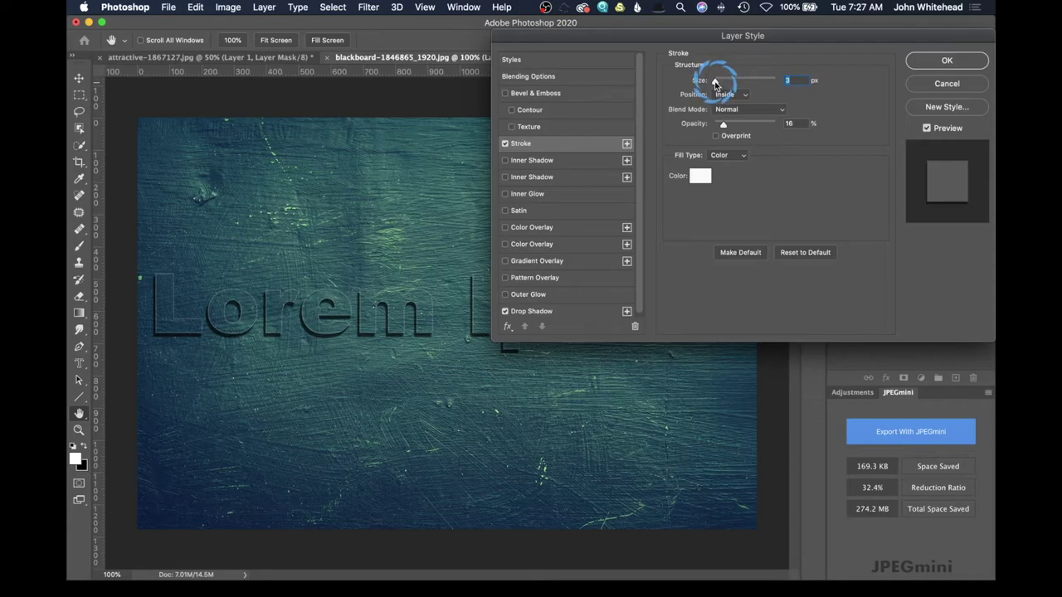
{"action": "mouse_move", "coordinate": [722, 126]}
{"action": "left_mouse_down"}
{"action": "mouse_move", "coordinate": [734, 126]}
{"action": "mouse_move", "coordinate": [713, 125]}
{"action": "mouse_move", "coordinate": [723, 126]}
{"action": "left_mouse_up"}
{"action": "left_click", "coordinate": [947, 63]}
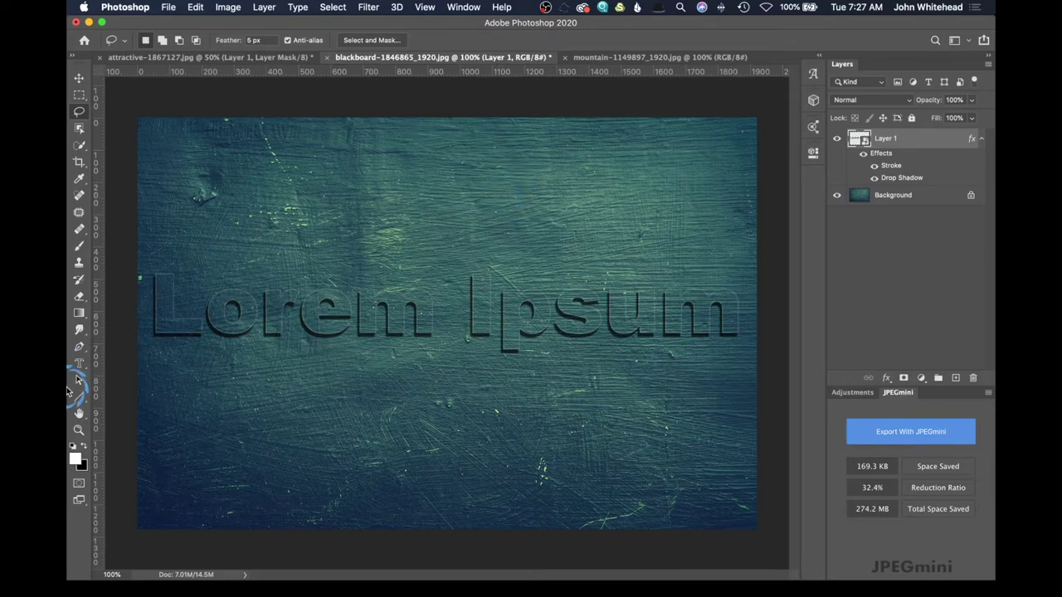
Step: In the mountain image, duplicate the Background layer and add the horizontal type mask text TETON MOUNTAINS across the peaks
{"action": "left_click", "coordinate": [608, 58]}
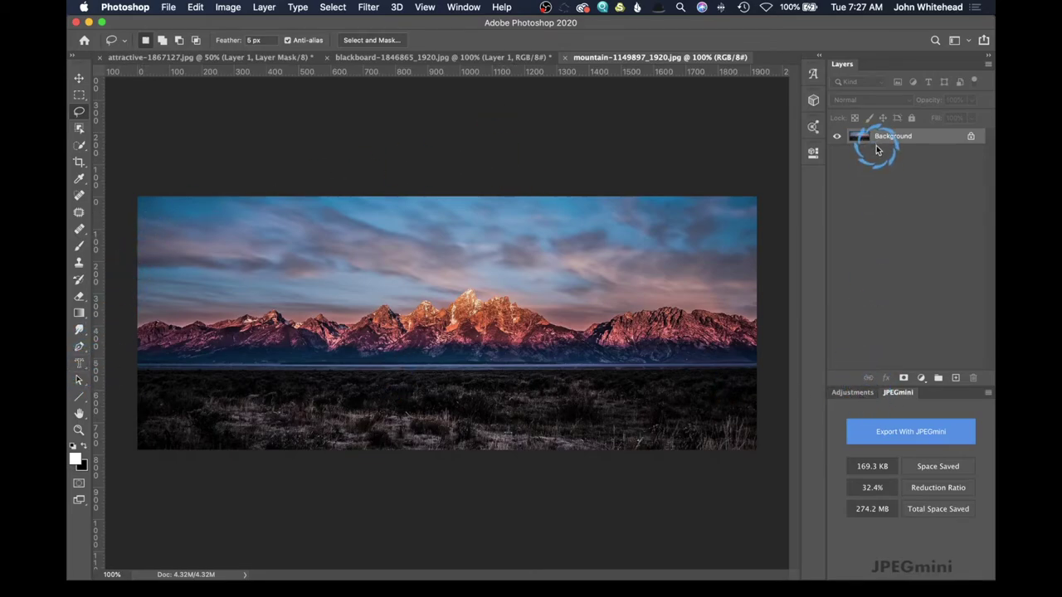
{"action": "key", "text": "super+j"}
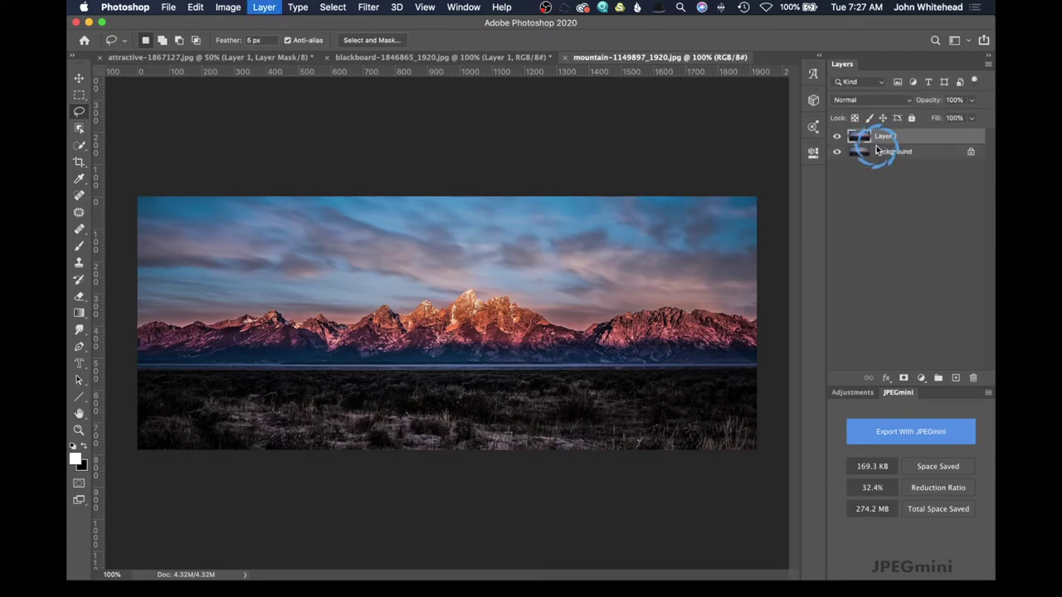
{"action": "left_click", "coordinate": [80, 365]}
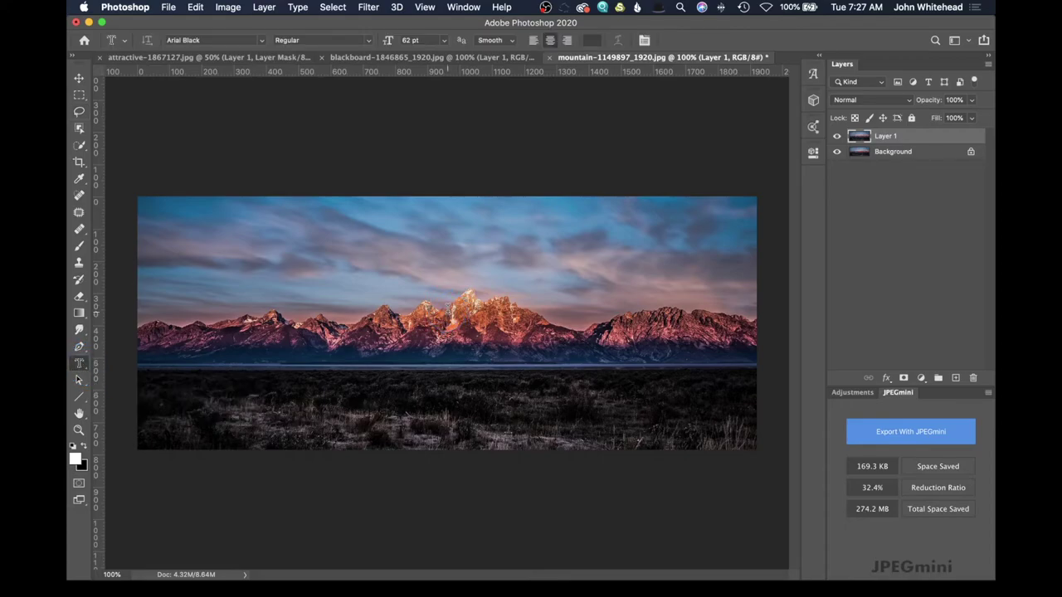
{"action": "left_click", "coordinate": [448, 311]}
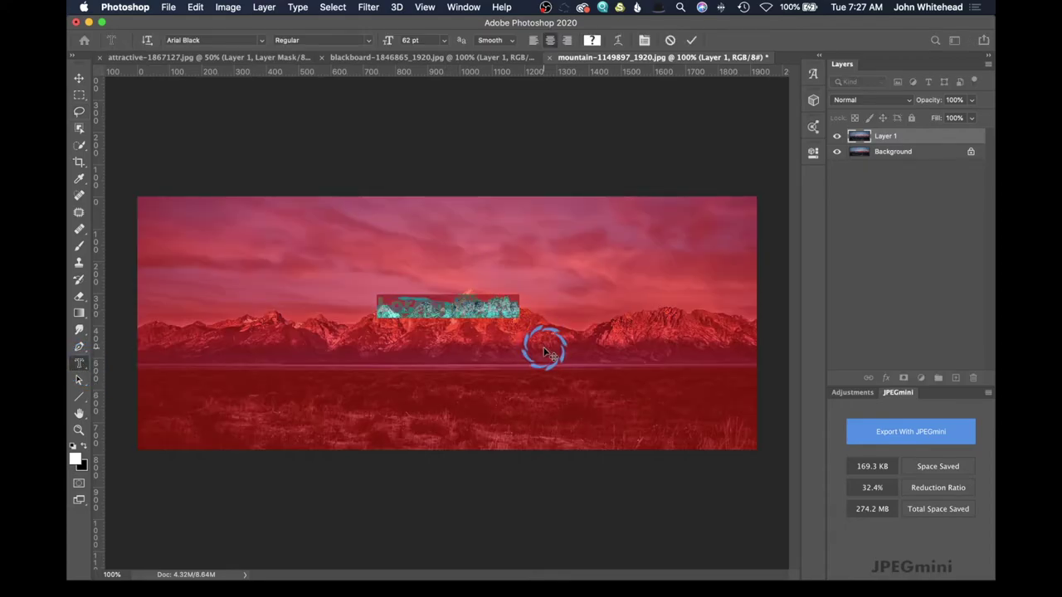
{"action": "key", "text": "BackSpace"}
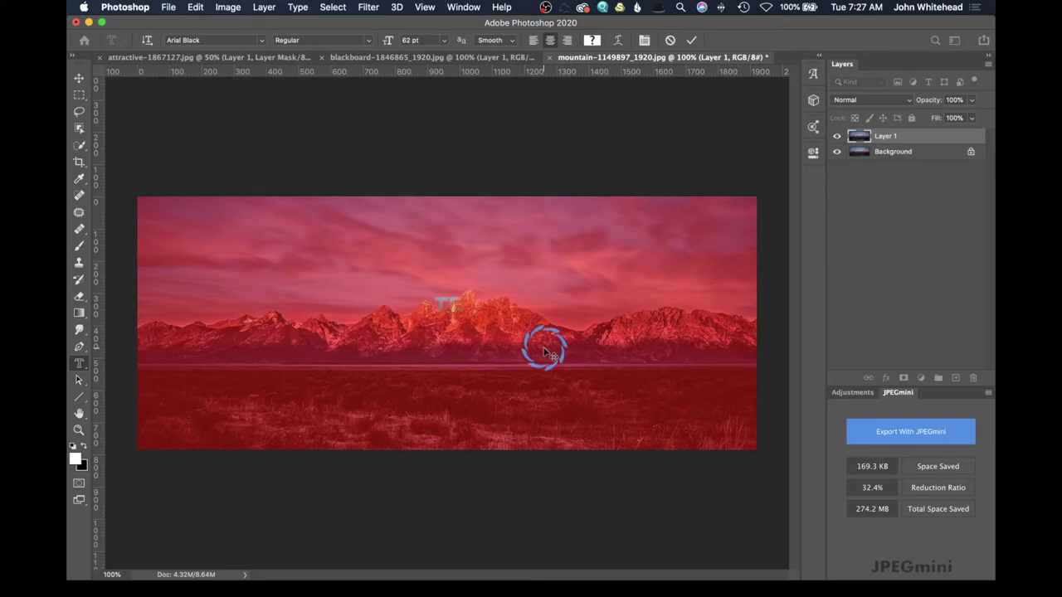
{"action": "type", "text": "TETON MOUN"}
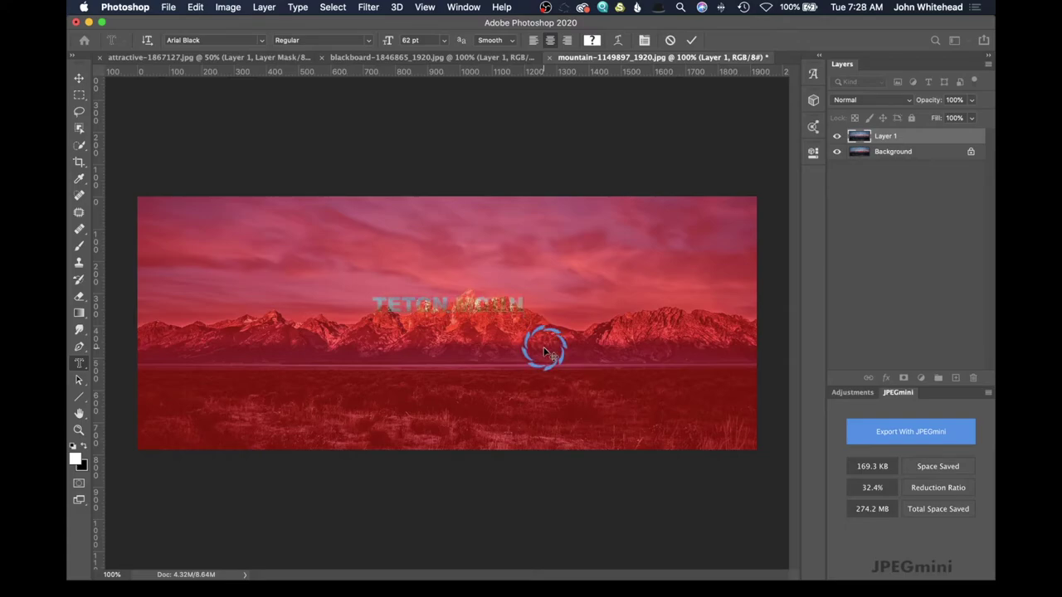
{"action": "type", "text": "TAINS"}
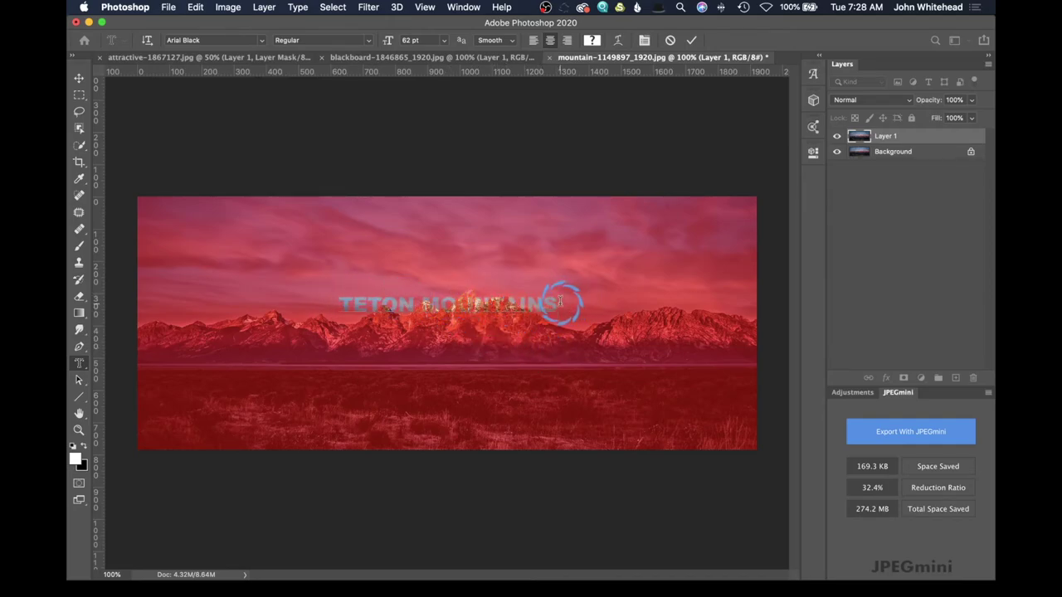
Step: Enlarge the TETON MOUNTAINS mask text to 174 pt and change its font to Lance
{"action": "left_click_drag", "start_coordinate": [549, 307], "coordinate": [289, 301]}
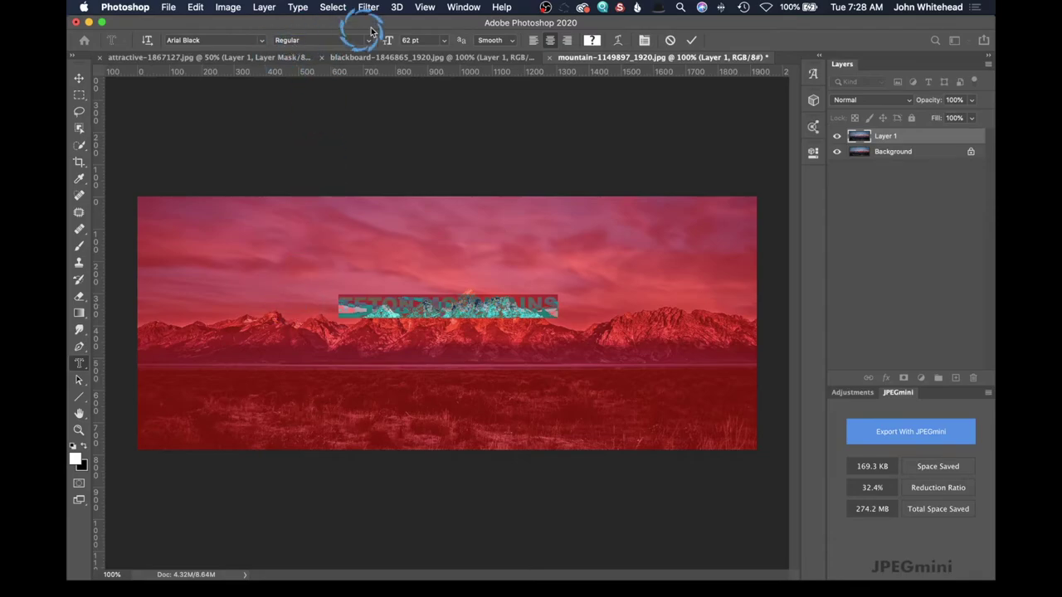
{"action": "left_click_drag", "start_coordinate": [387, 38], "coordinate": [462, 46]}
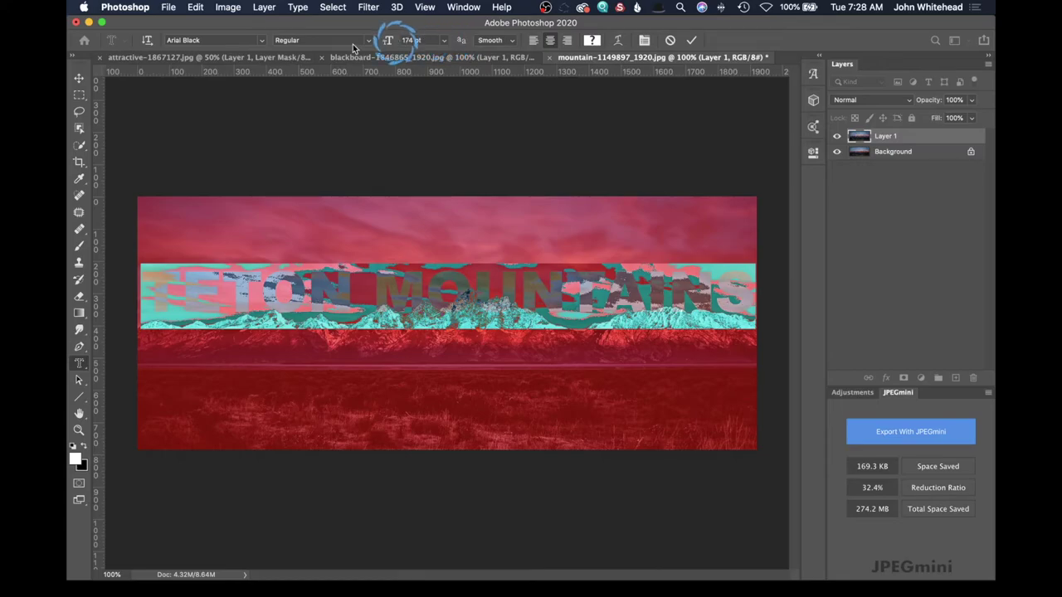
{"action": "left_click", "coordinate": [260, 40]}
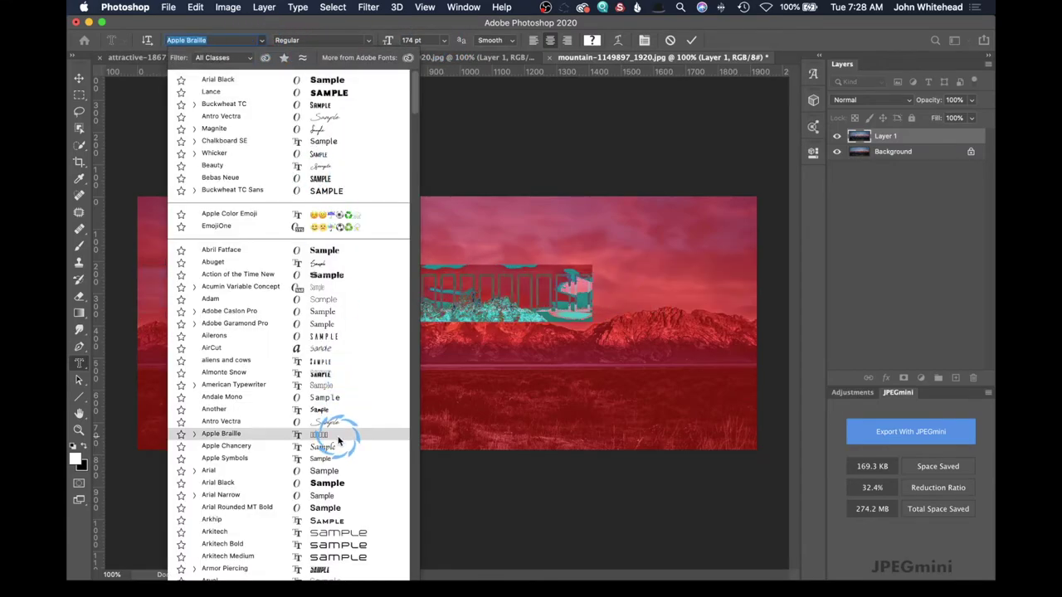
{"action": "scroll", "coordinate": [342, 437], "scroll_direction": "down", "scroll_amount": 15}
{"action": "scroll", "coordinate": [339, 440], "scroll_direction": "down", "scroll_amount": 2}
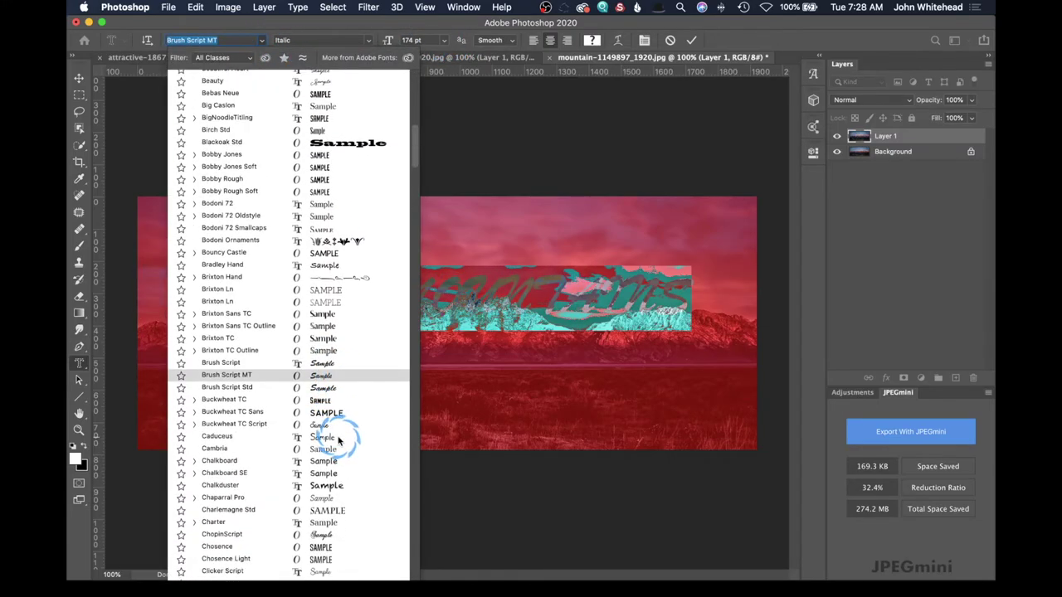
{"action": "scroll", "coordinate": [338, 440], "scroll_direction": "down", "scroll_amount": 2}
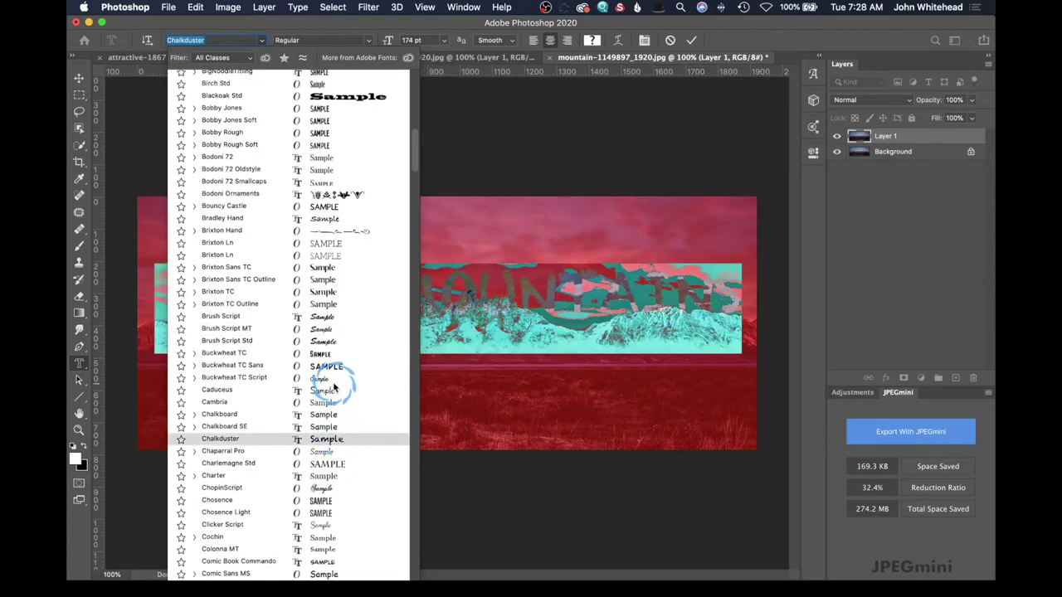
{"action": "scroll", "coordinate": [332, 373], "scroll_direction": "down", "scroll_amount": 3}
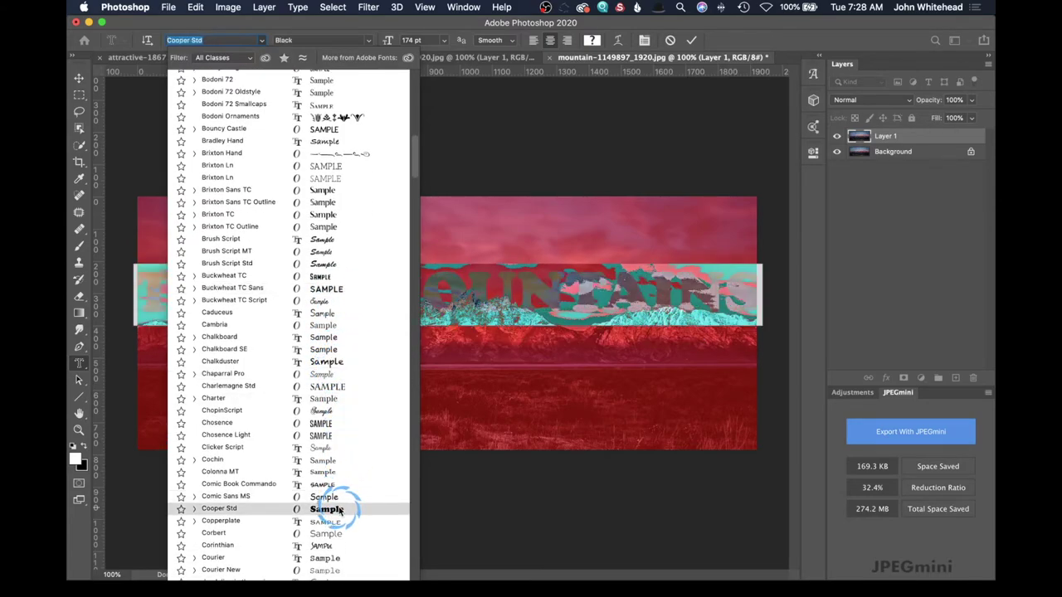
{"action": "scroll", "coordinate": [339, 511], "scroll_direction": "down", "scroll_amount": 10}
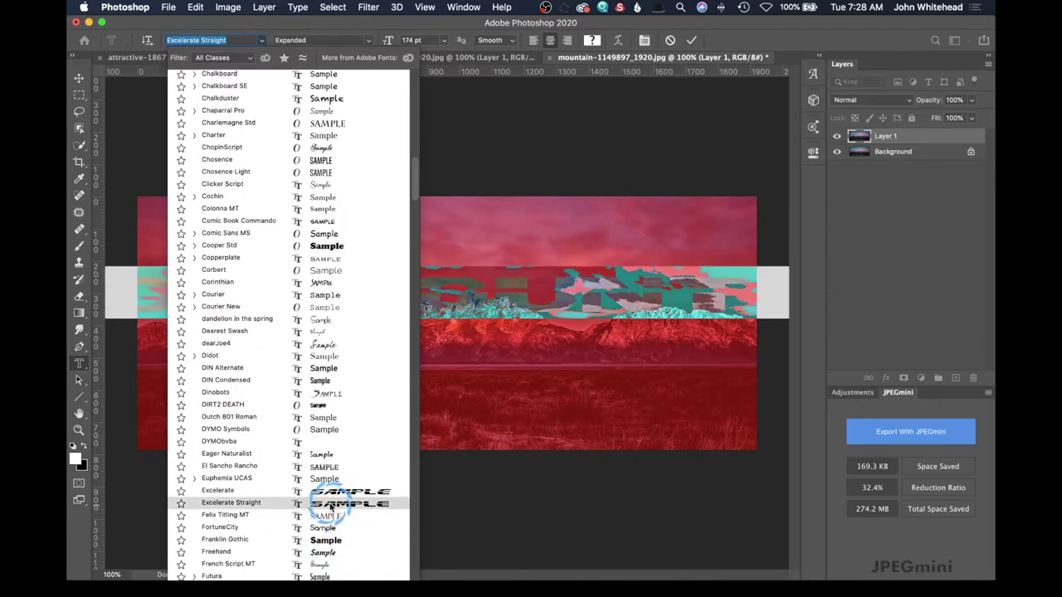
{"action": "scroll", "coordinate": [332, 491], "scroll_direction": "down", "scroll_amount": 10}
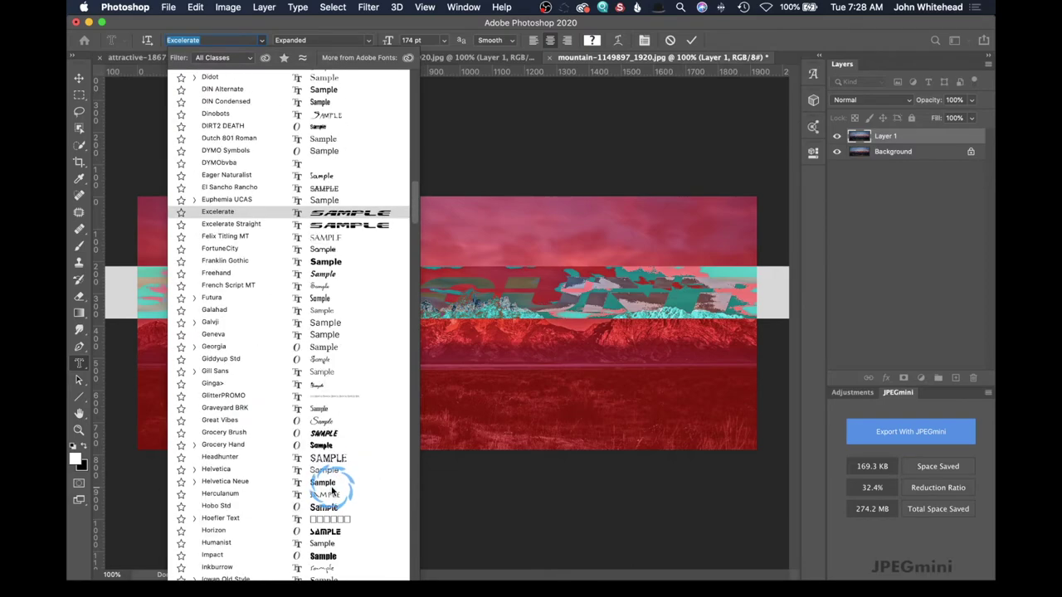
{"action": "scroll", "coordinate": [331, 491], "scroll_direction": "down", "scroll_amount": 10}
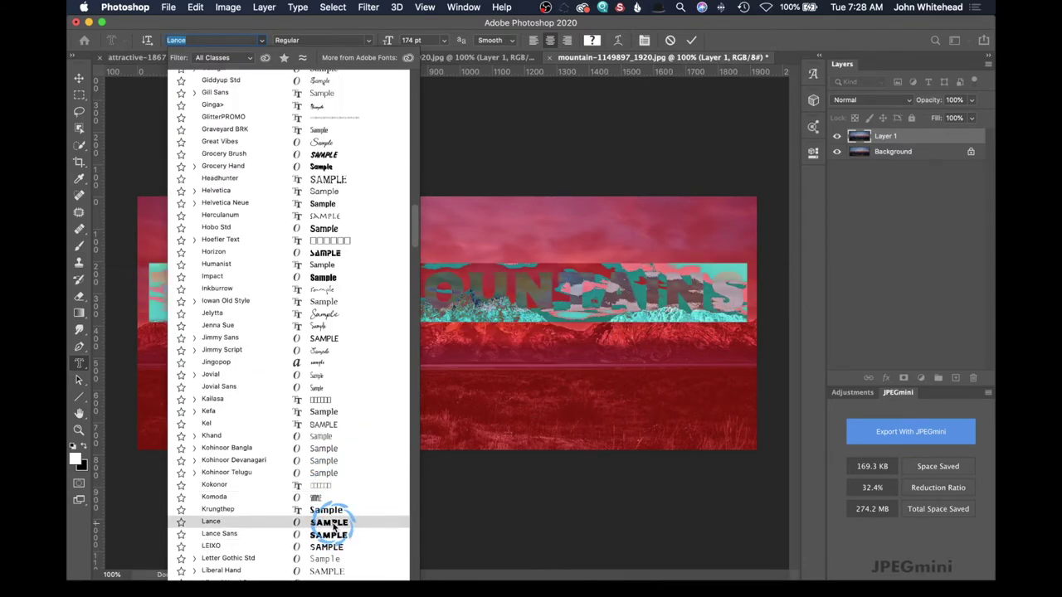
{"action": "scroll", "coordinate": [333, 524], "scroll_direction": "down", "scroll_amount": 15}
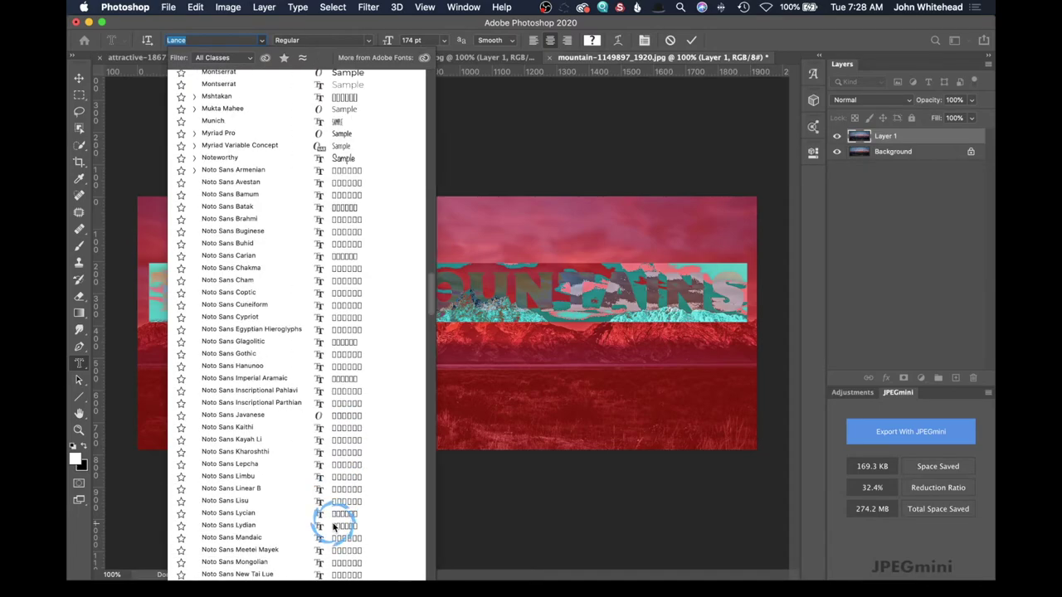
{"action": "scroll", "coordinate": [332, 498], "scroll_direction": "up", "scroll_amount": 20}
{"action": "scroll", "coordinate": [332, 493], "scroll_direction": "up", "scroll_amount": 20}
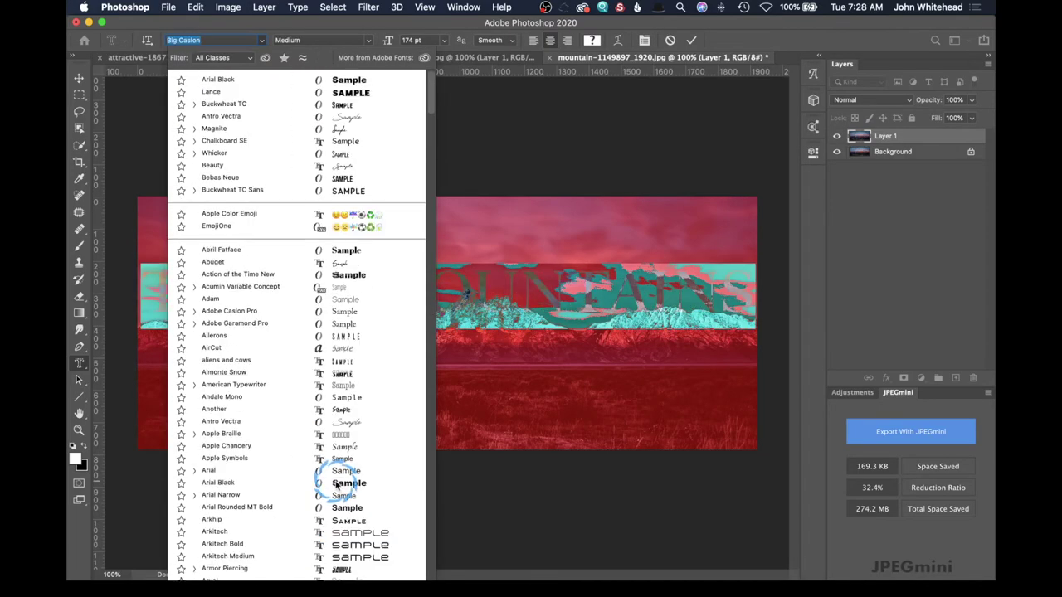
{"action": "left_click", "coordinate": [363, 94]}
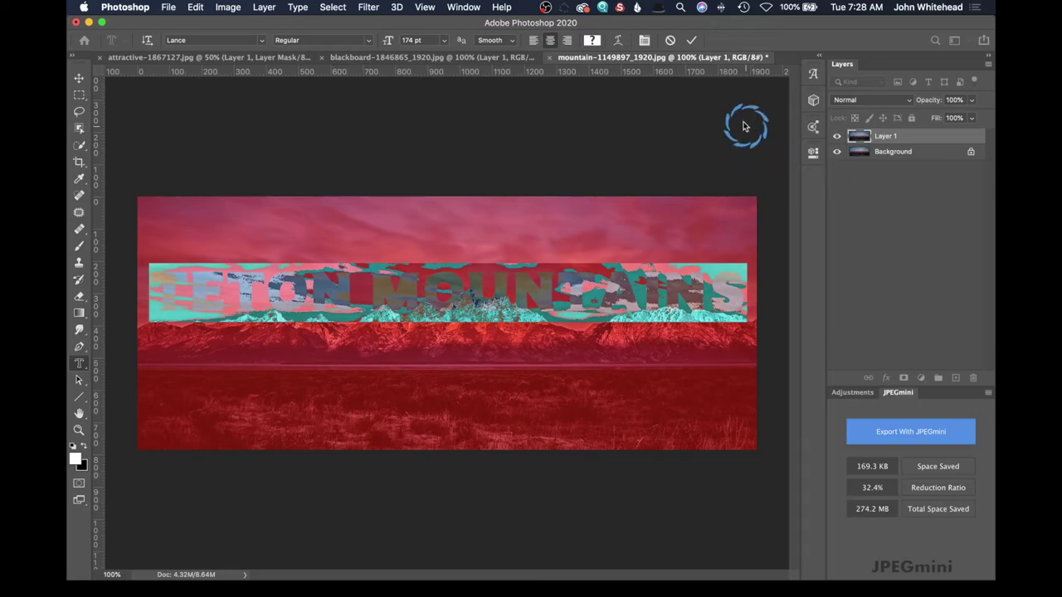
Step: Stretch the mask text's vertical scale to 123% in the character settings, then close them
{"action": "left_click", "coordinate": [592, 41]}
{"action": "left_click_drag", "start_coordinate": [652, 179], "coordinate": [834, 216]}
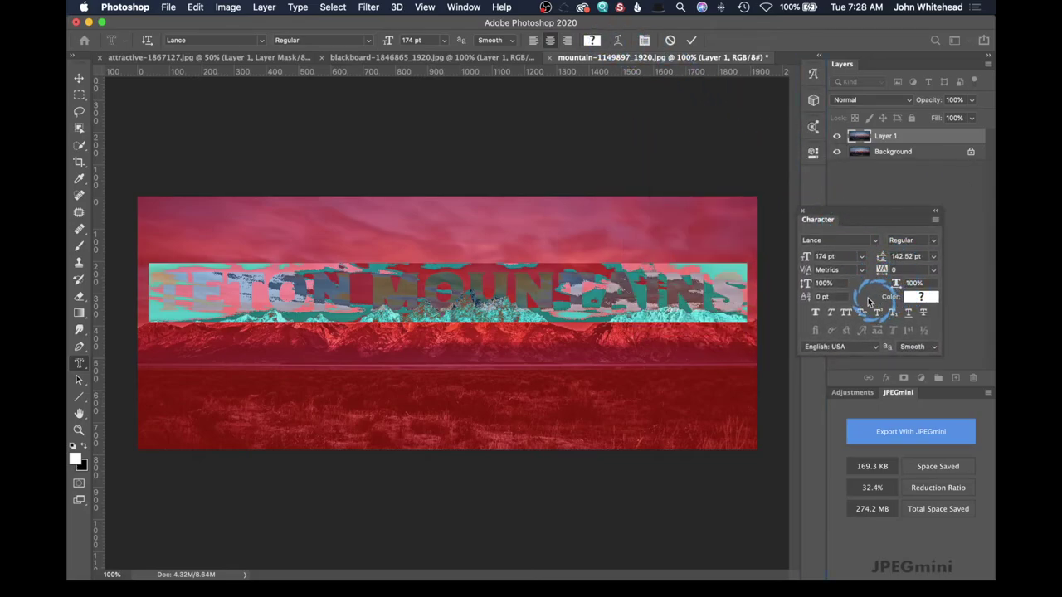
{"action": "left_click_drag", "start_coordinate": [805, 286], "coordinate": [824, 285]}
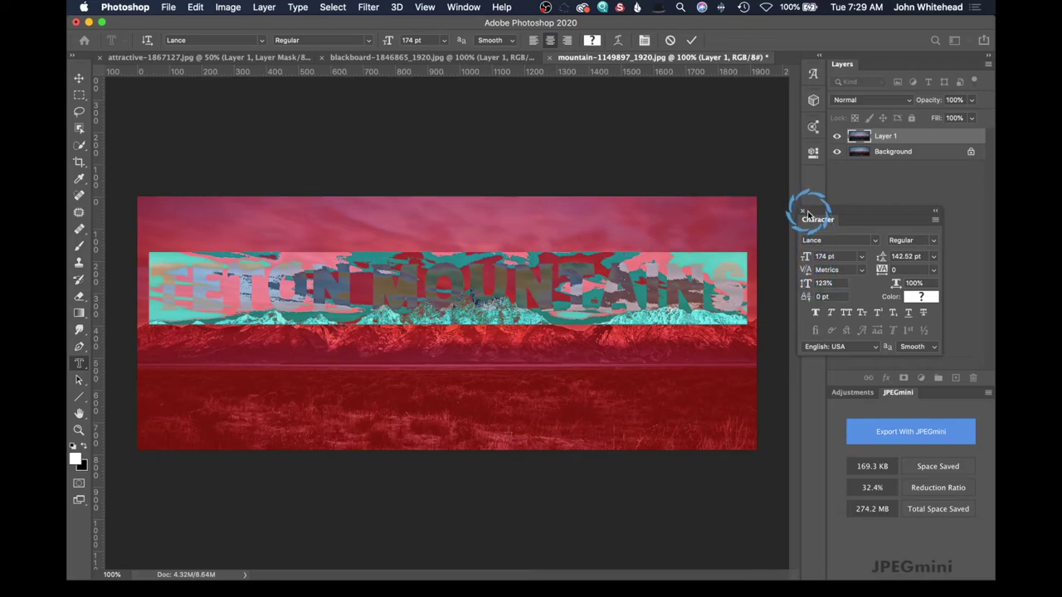
{"action": "left_click_drag", "start_coordinate": [819, 217], "coordinate": [843, 235]}
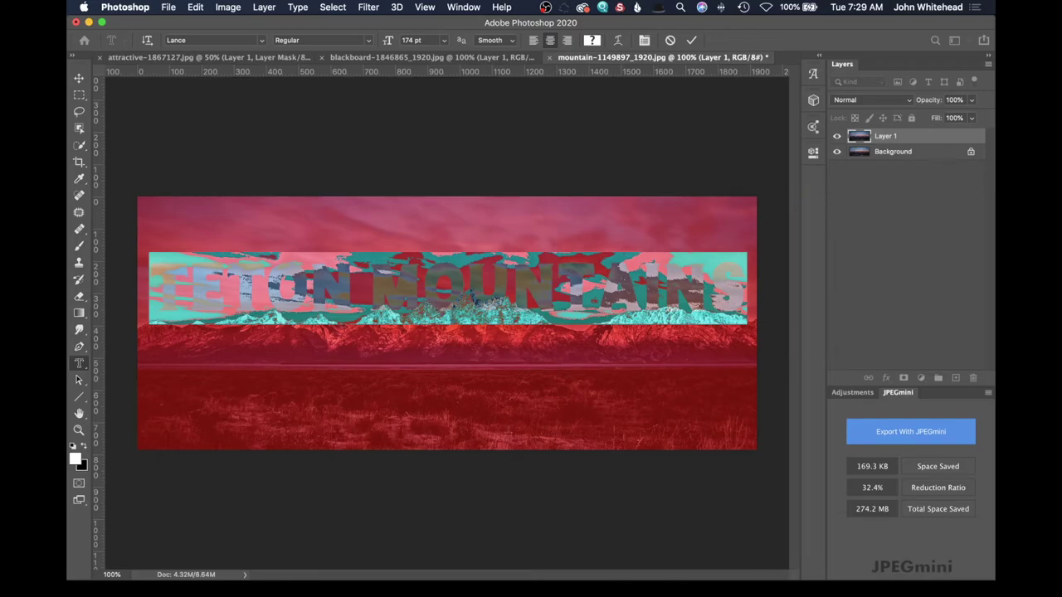
Step: Commit the type mask as a selection and move it down over the mountain peaks with a selection tool
{"action": "left_click", "coordinate": [79, 112]}
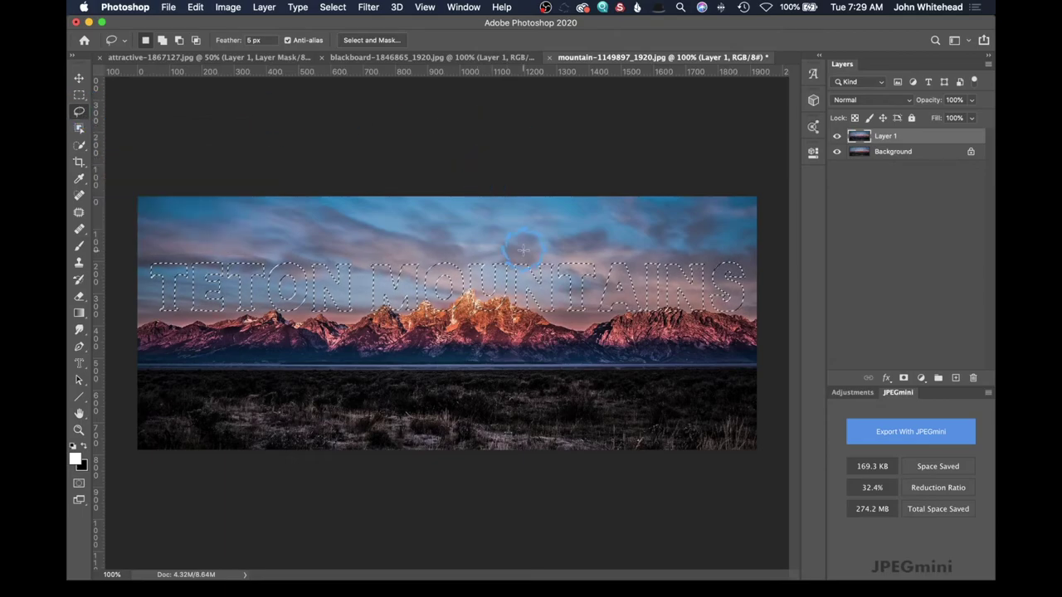
{"action": "left_click_drag", "start_coordinate": [476, 290], "coordinate": [476, 321]}
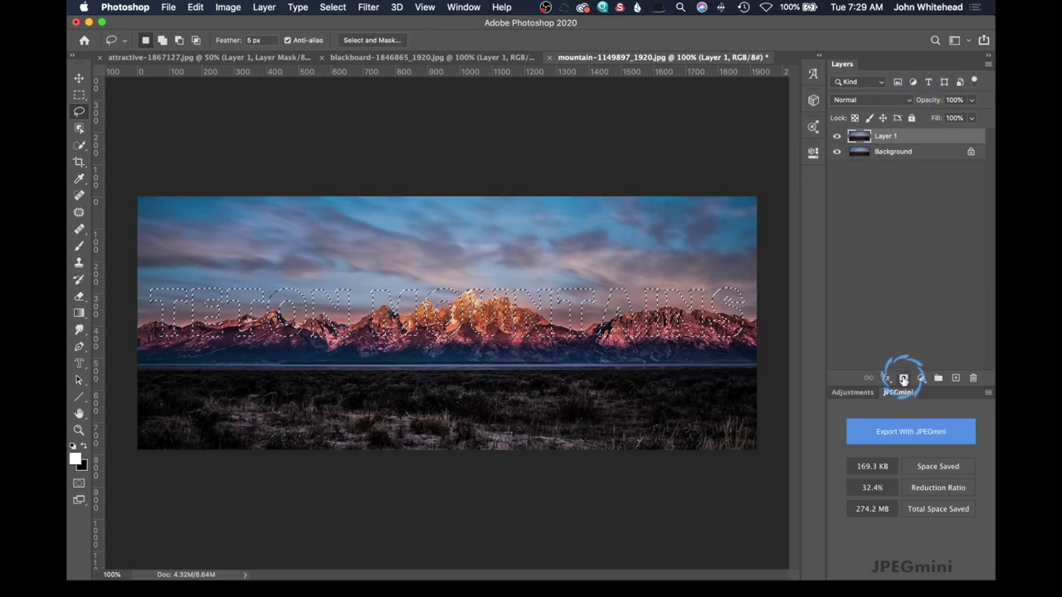
Step: Add a layer mask to Layer 1 from the text selection and hide the Background layer
{"action": "left_click", "coordinate": [903, 379]}
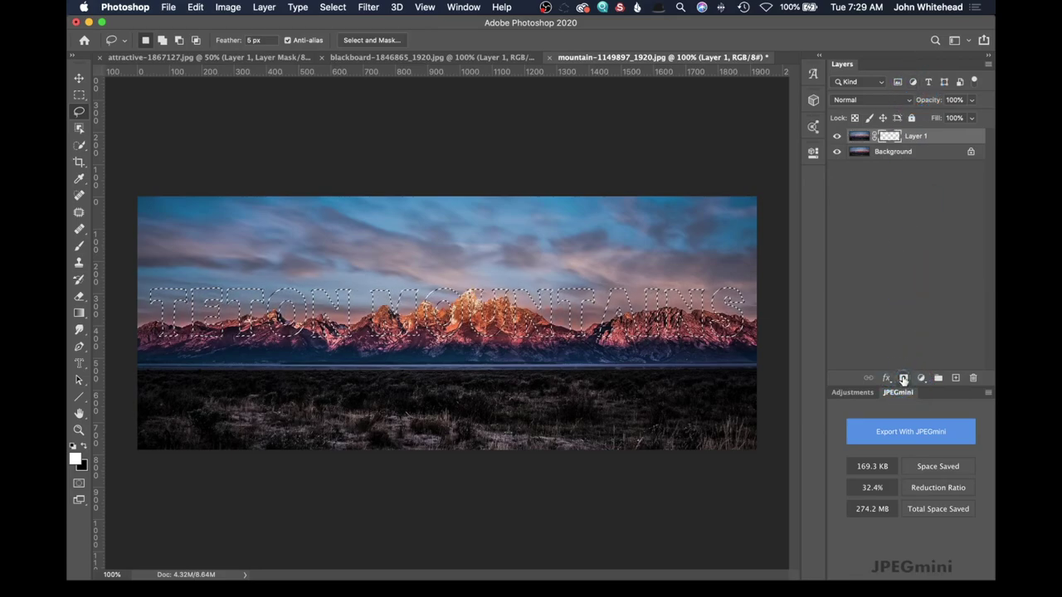
{"action": "left_click", "coordinate": [837, 153]}
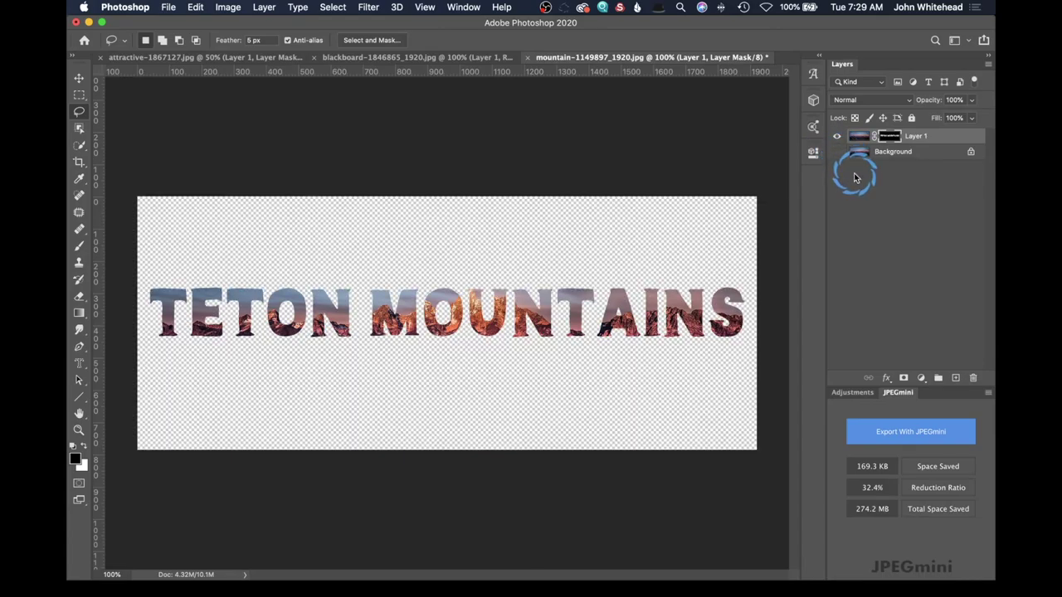